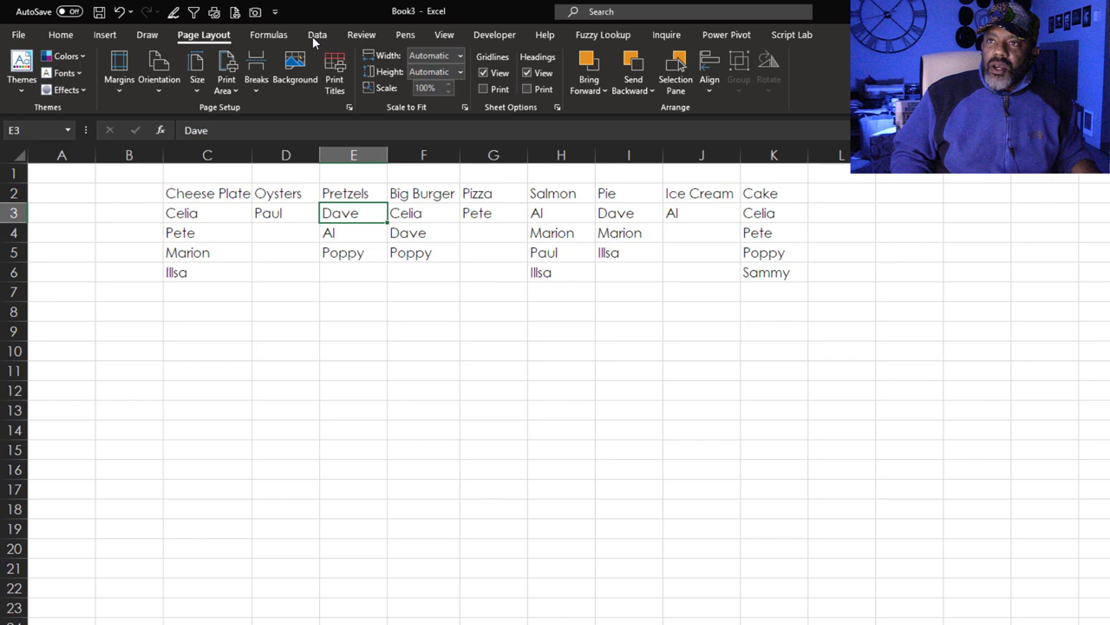
- Load the range C2:K6 into Power Query as a table with headers and delete the automatic Changed Type step
click(316, 35)
click(125, 73)
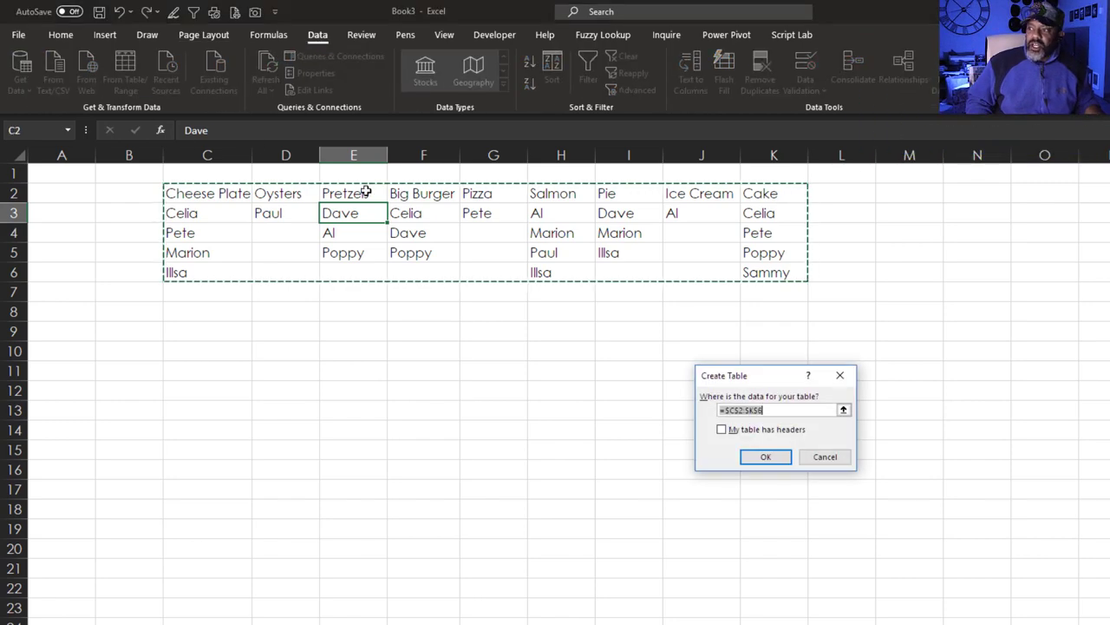
click(722, 430)
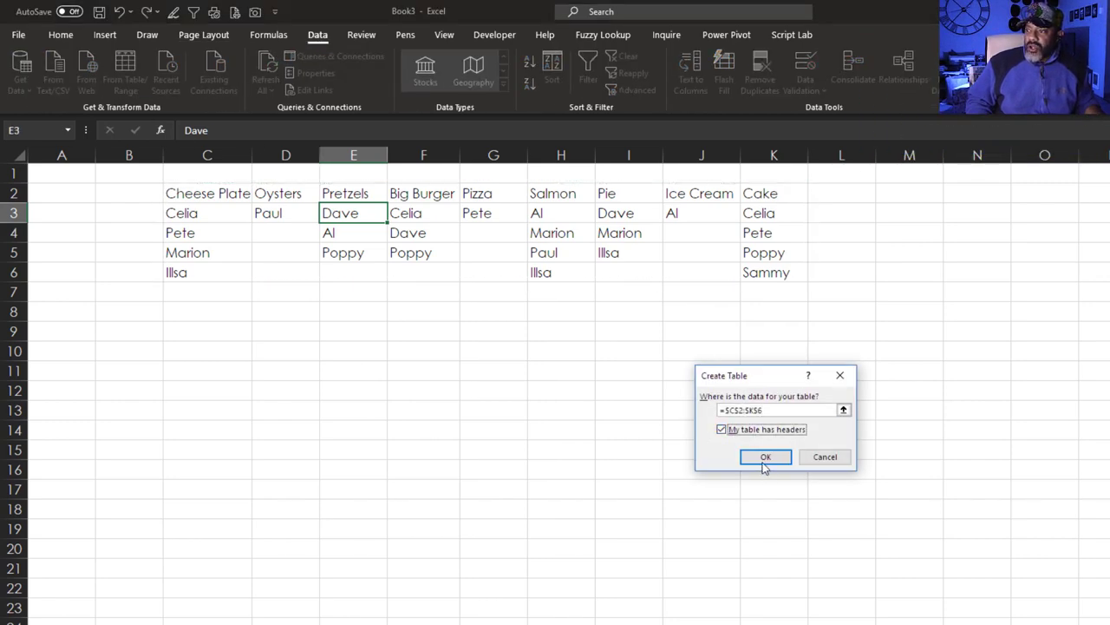
click(765, 457)
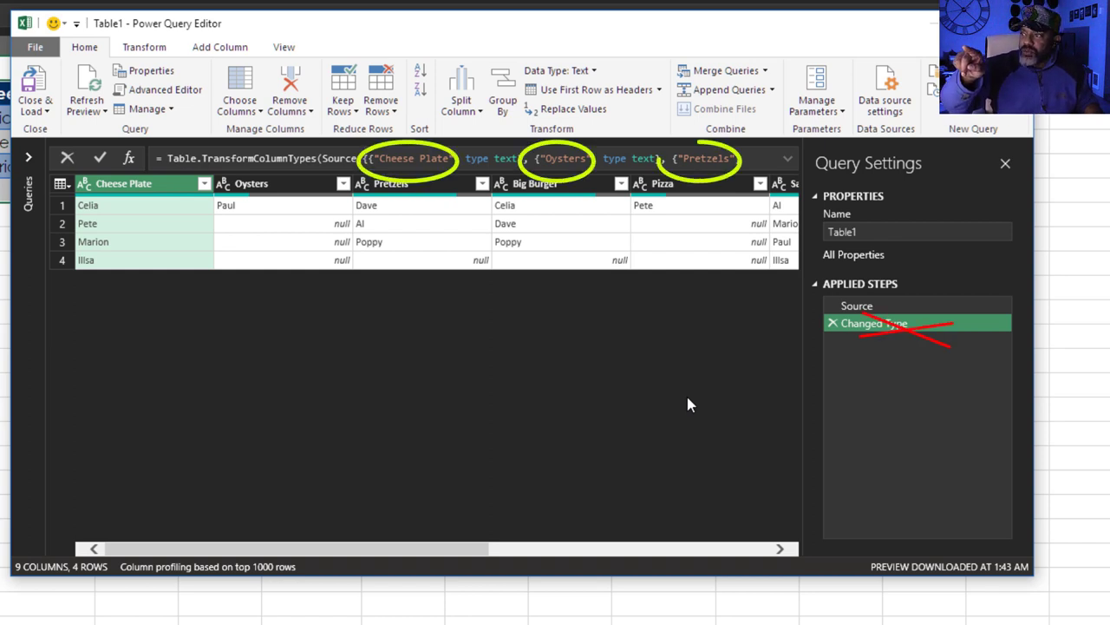
click(829, 324)
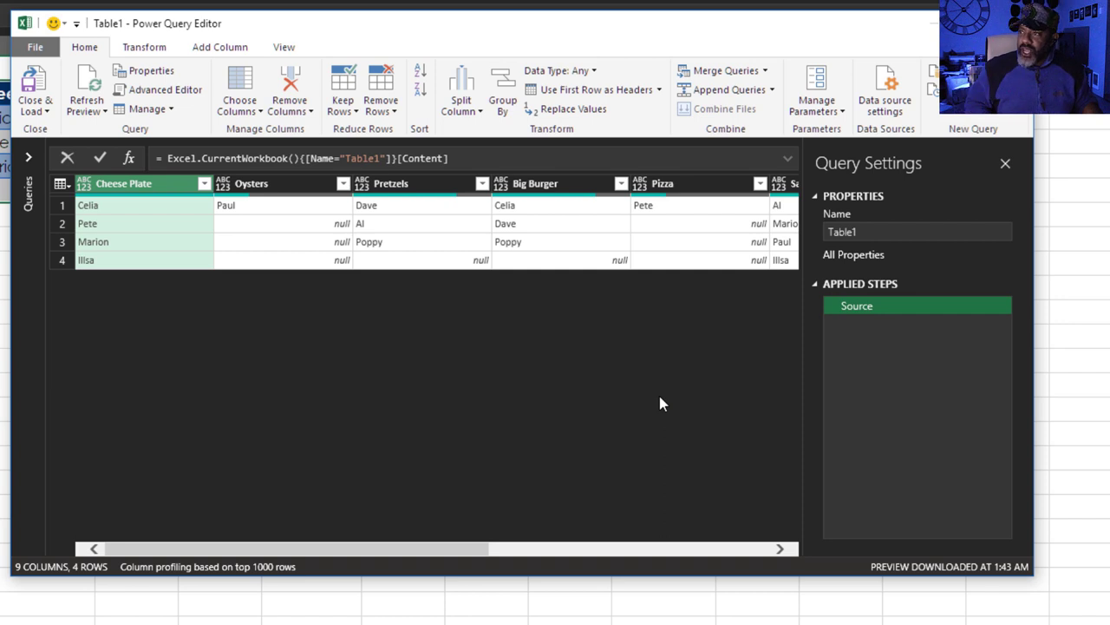
- Demote the column headers of Table1 to the first row and transpose the table
click(660, 91)
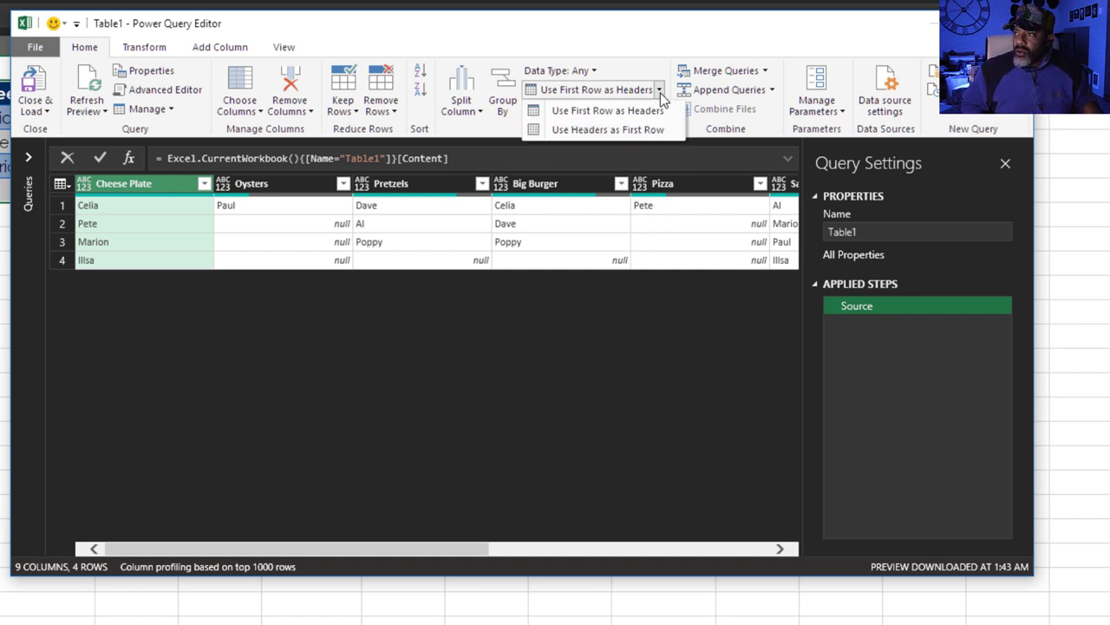
click(619, 130)
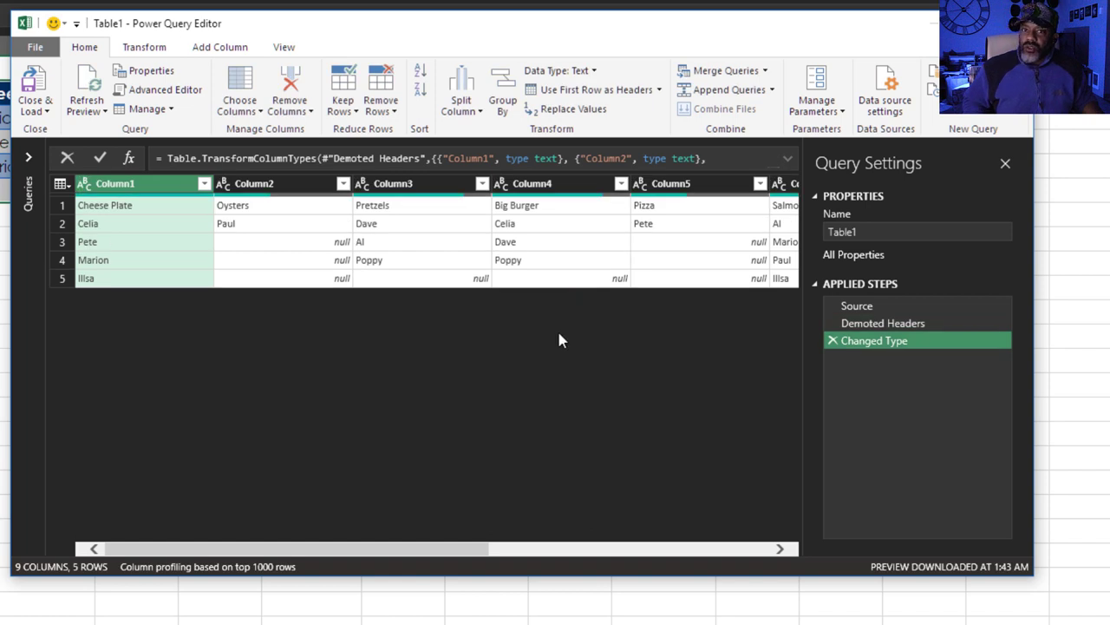
click(145, 47)
click(153, 71)
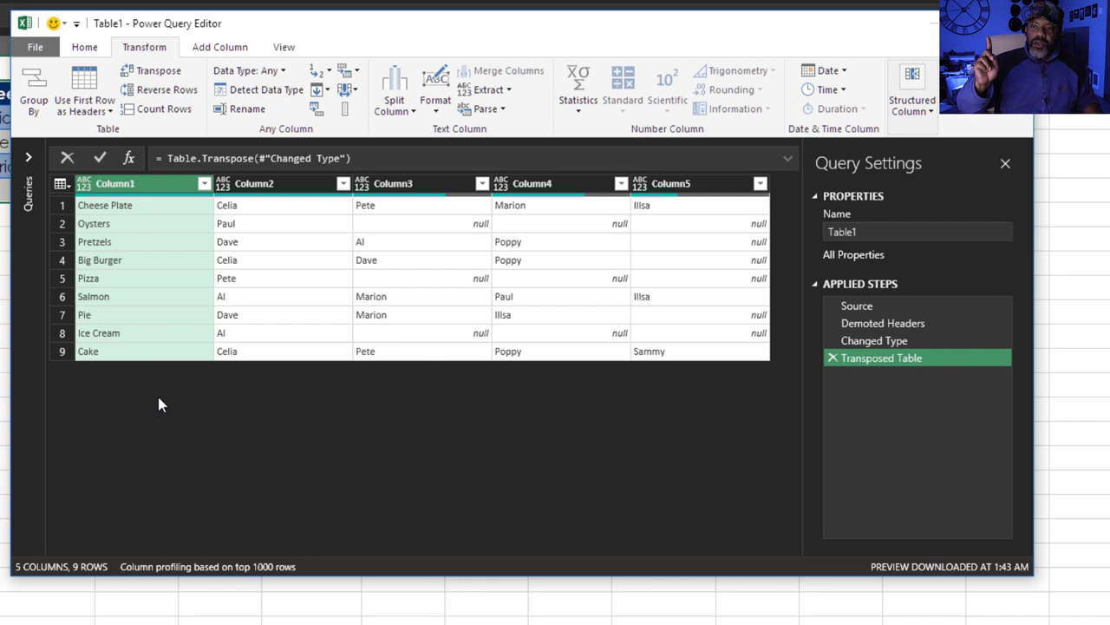
- Create a new query that references Table1 and remove Column1, which holds the food items, from it
click(28, 157)
right_click(61, 174)
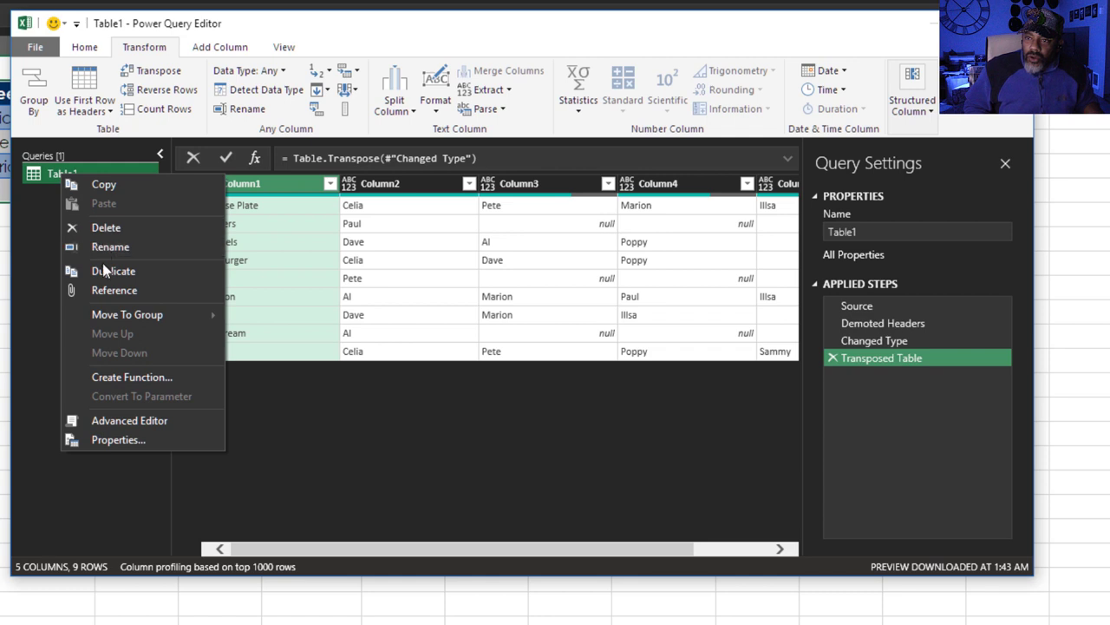
click(102, 290)
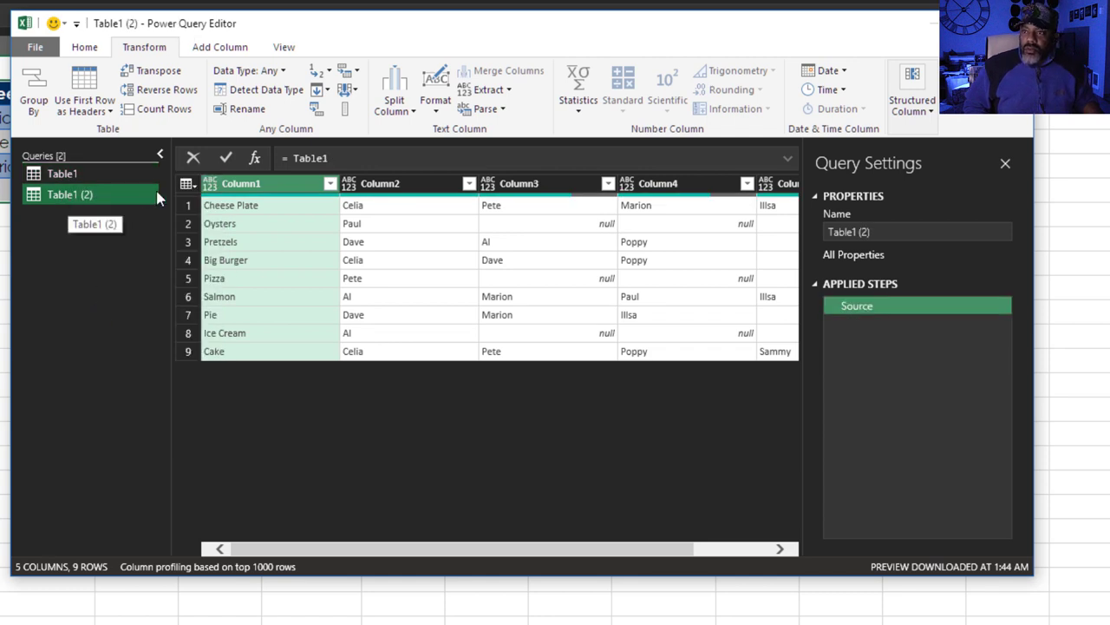
right_click(276, 189)
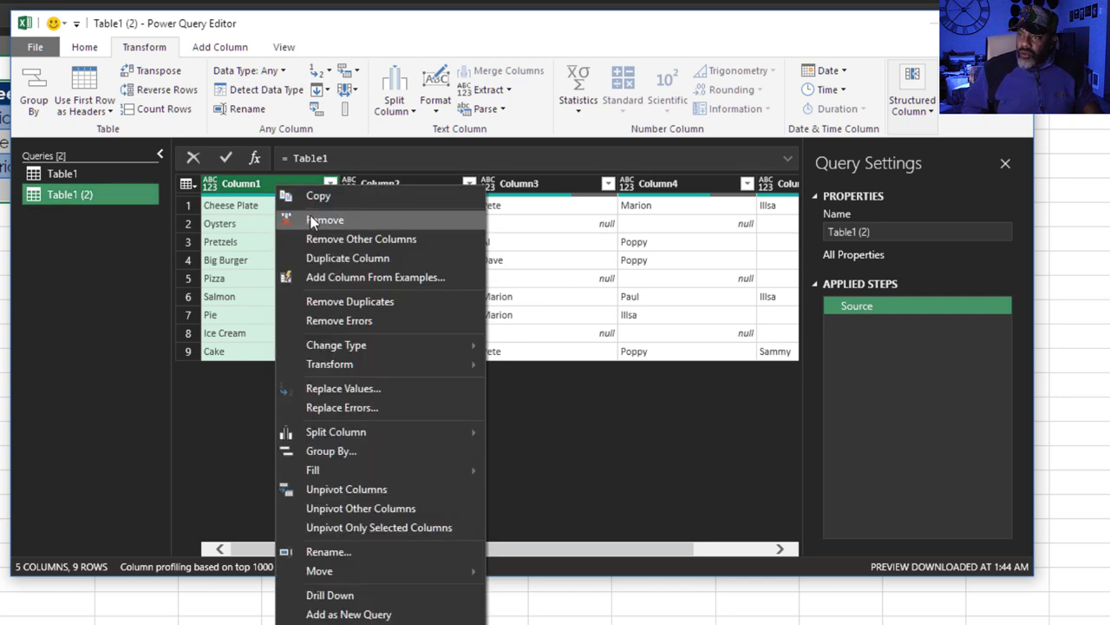
click(309, 220)
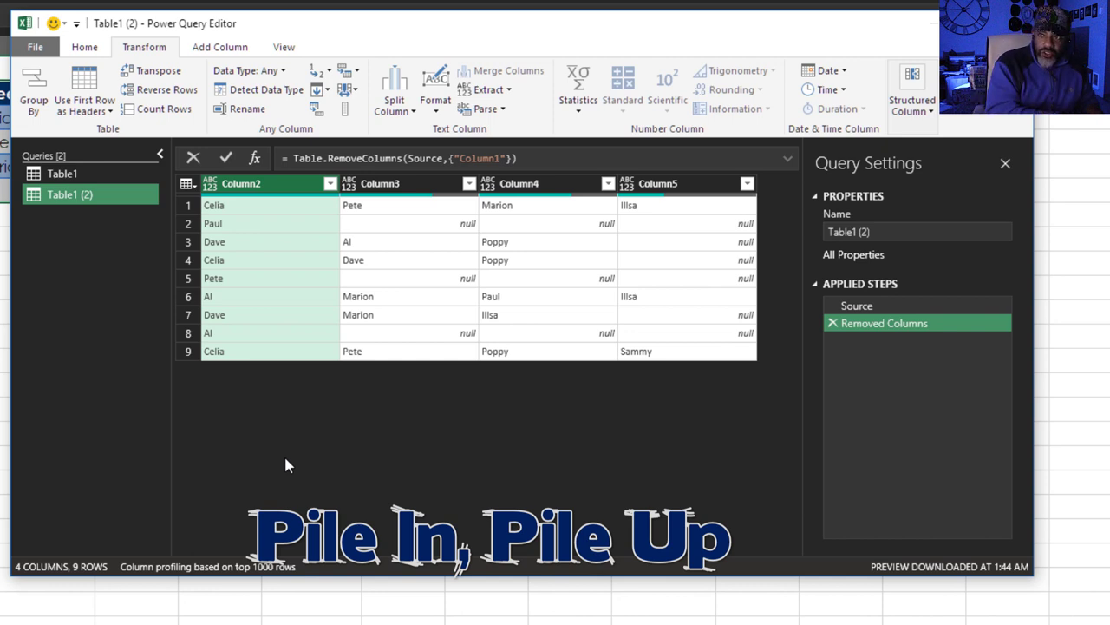
- Add a comma-separated column named Merged combining Column2 through Column5, and remove all other columns
shift+click(692, 184)
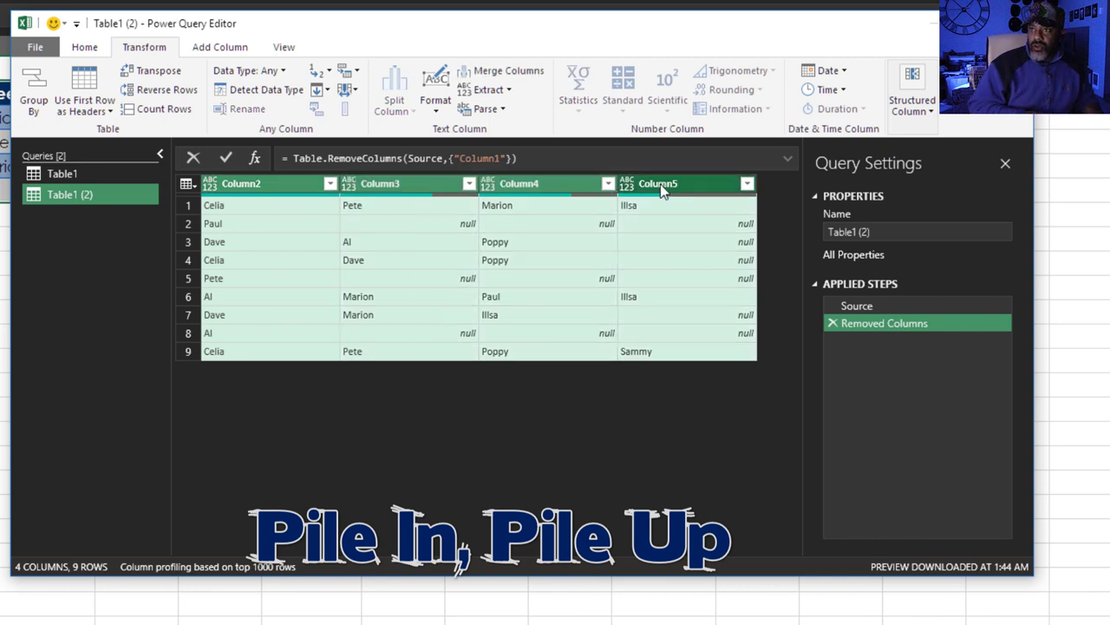
click(222, 54)
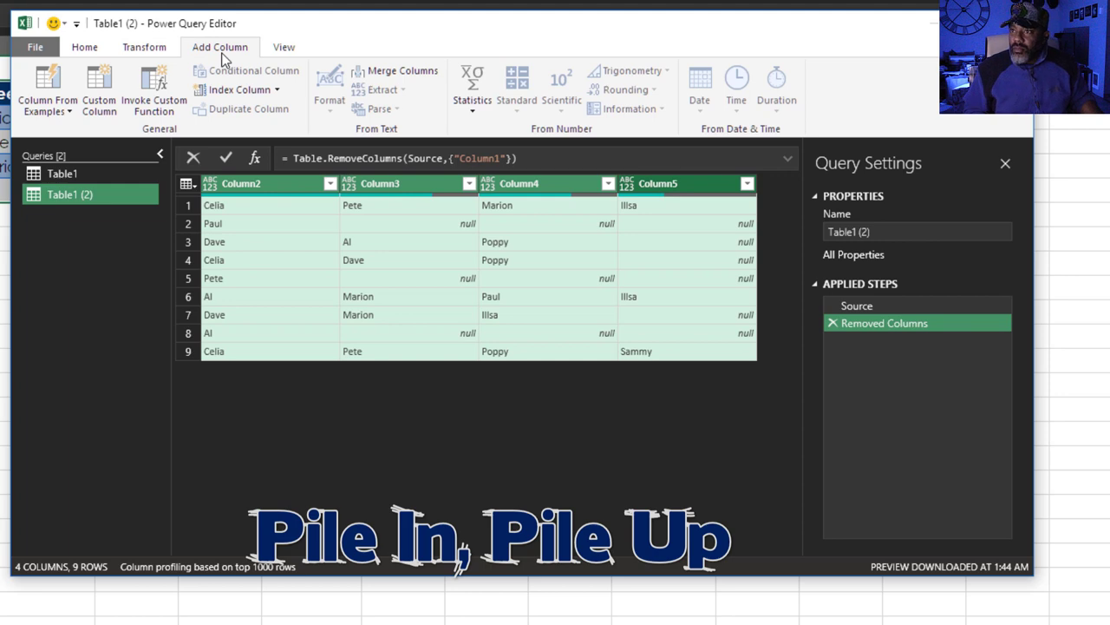
click(392, 73)
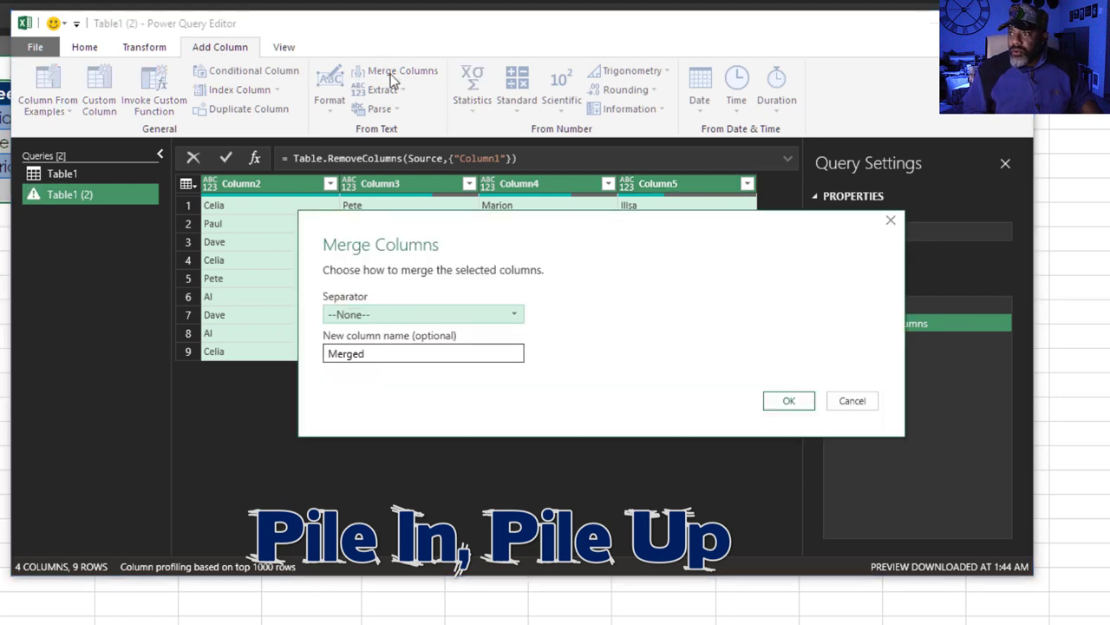
click(425, 316)
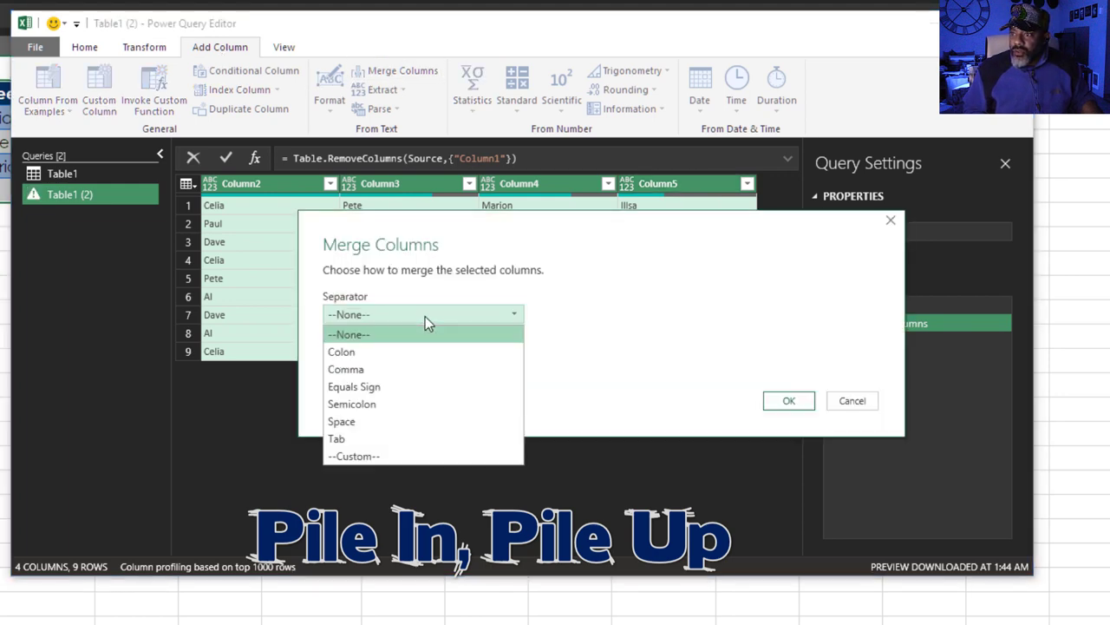
click(413, 369)
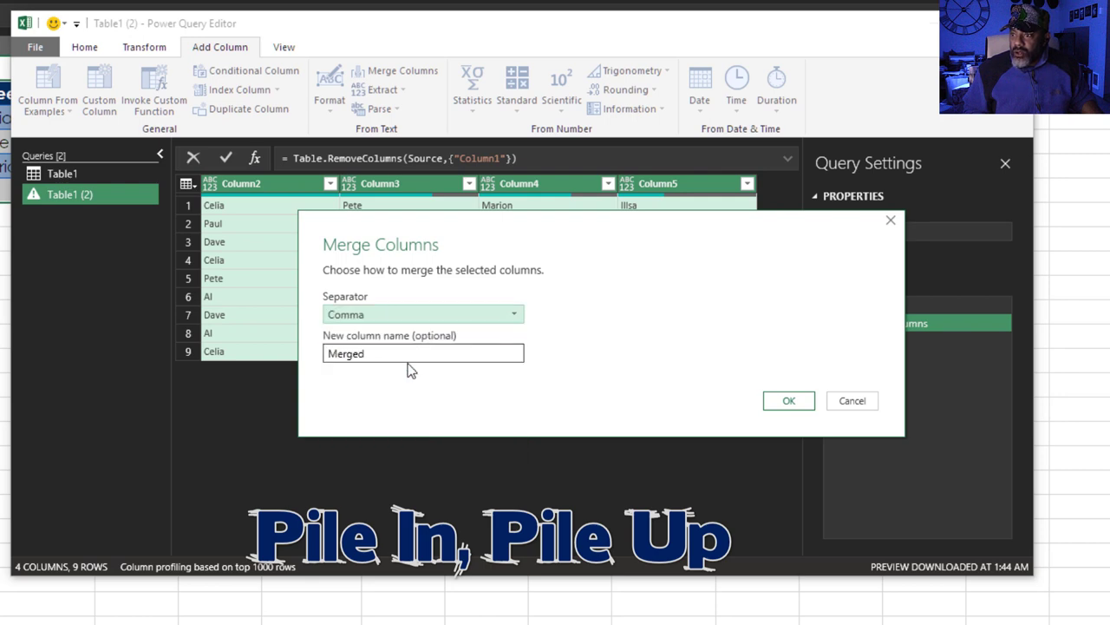
click(775, 404)
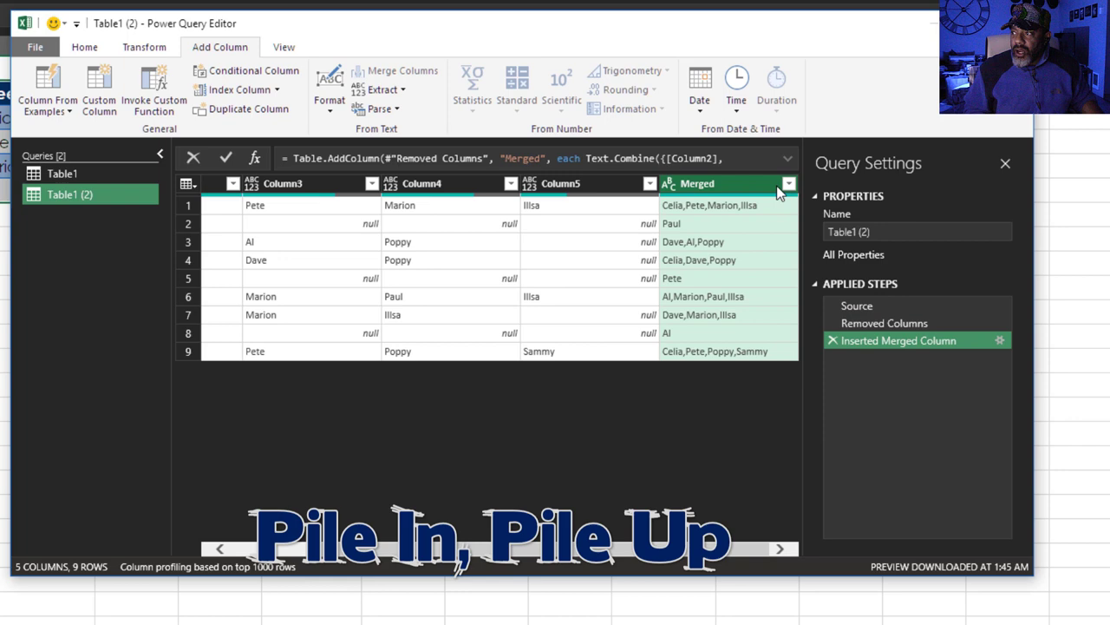
right_click(727, 185)
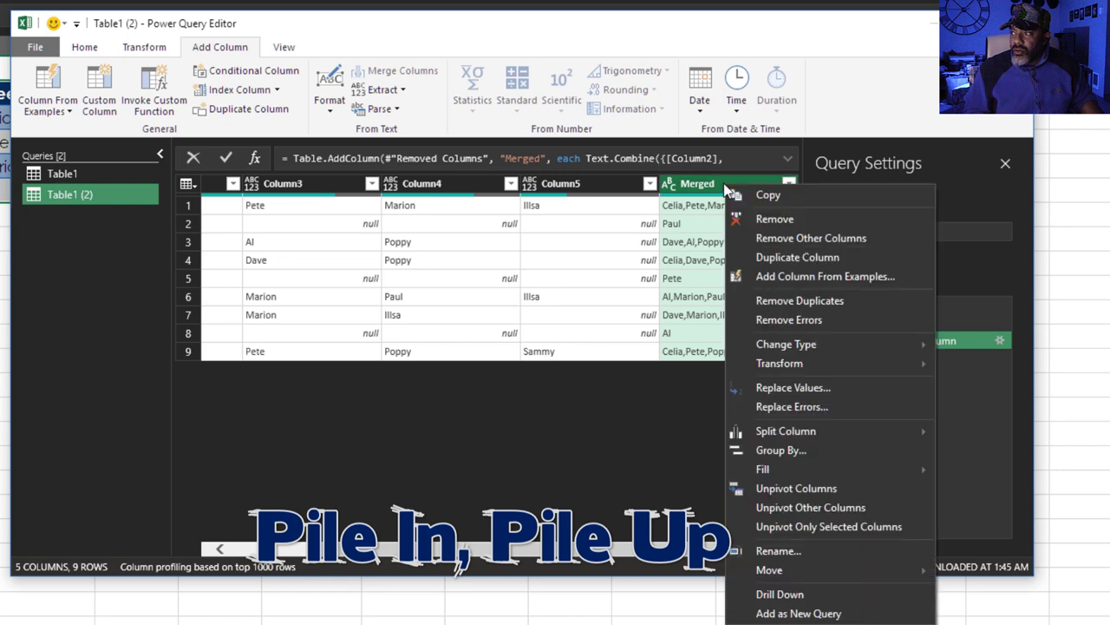
click(758, 241)
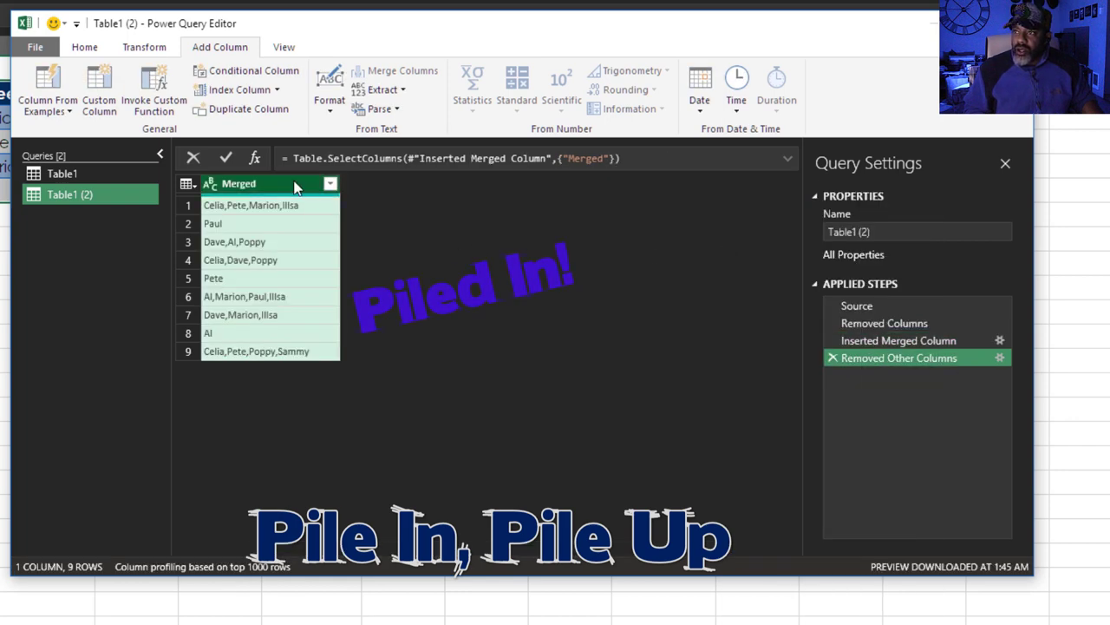
- Split the Merged column into rows at each occurrence of the comma delimiter
click(88, 48)
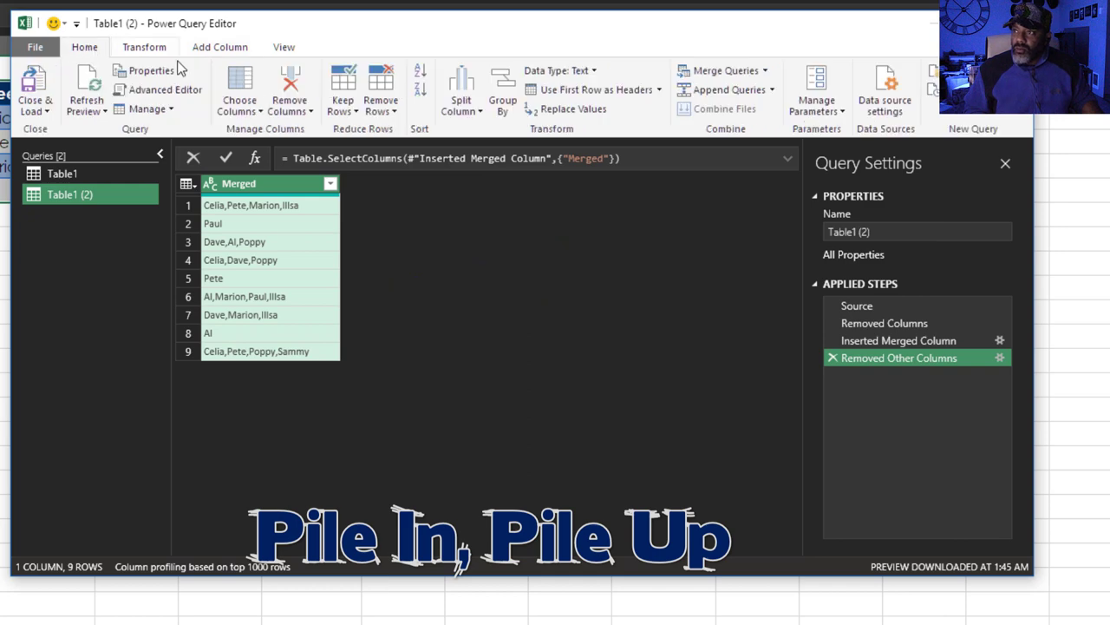
click(463, 111)
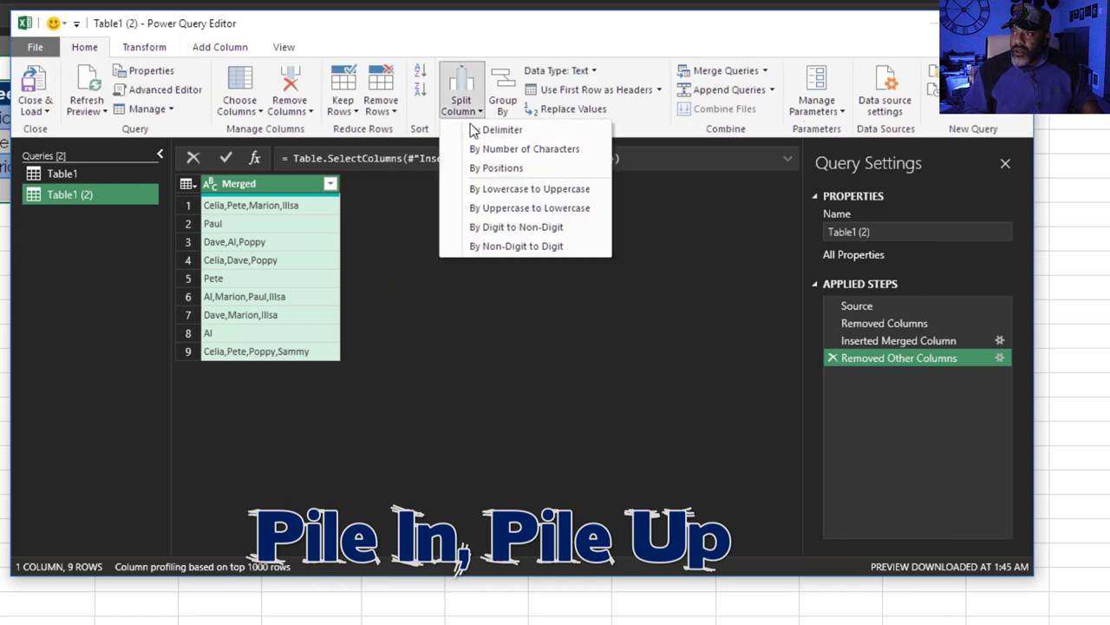
click(495, 129)
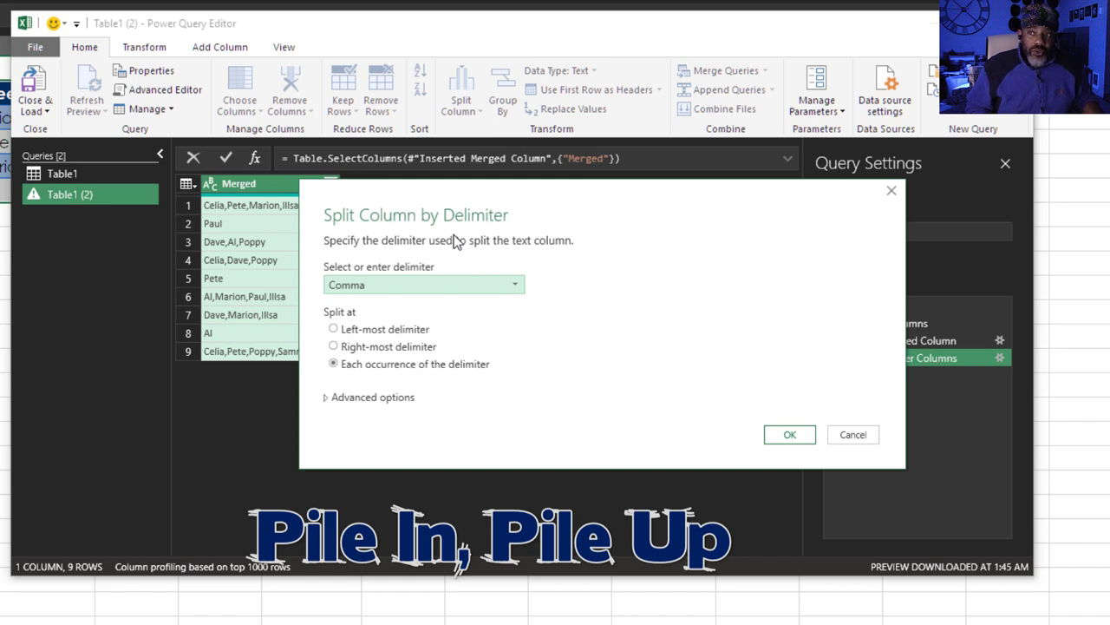
click(347, 399)
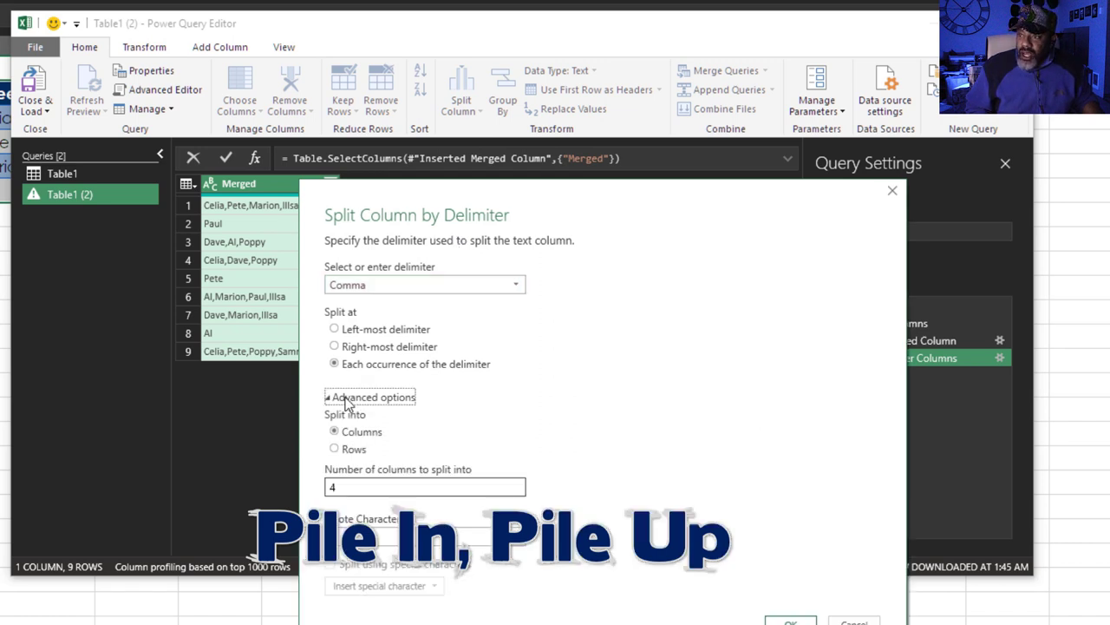
click(340, 449)
click(790, 585)
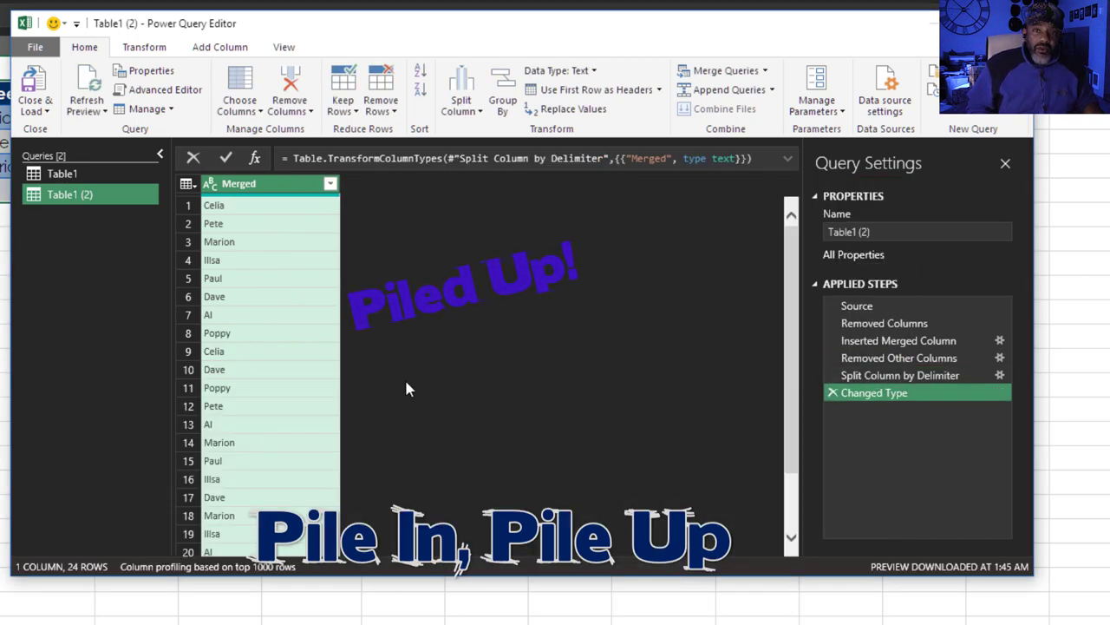
- Remove the duplicates from the Merged column and rename the query as All
right_click(264, 186)
click(312, 301)
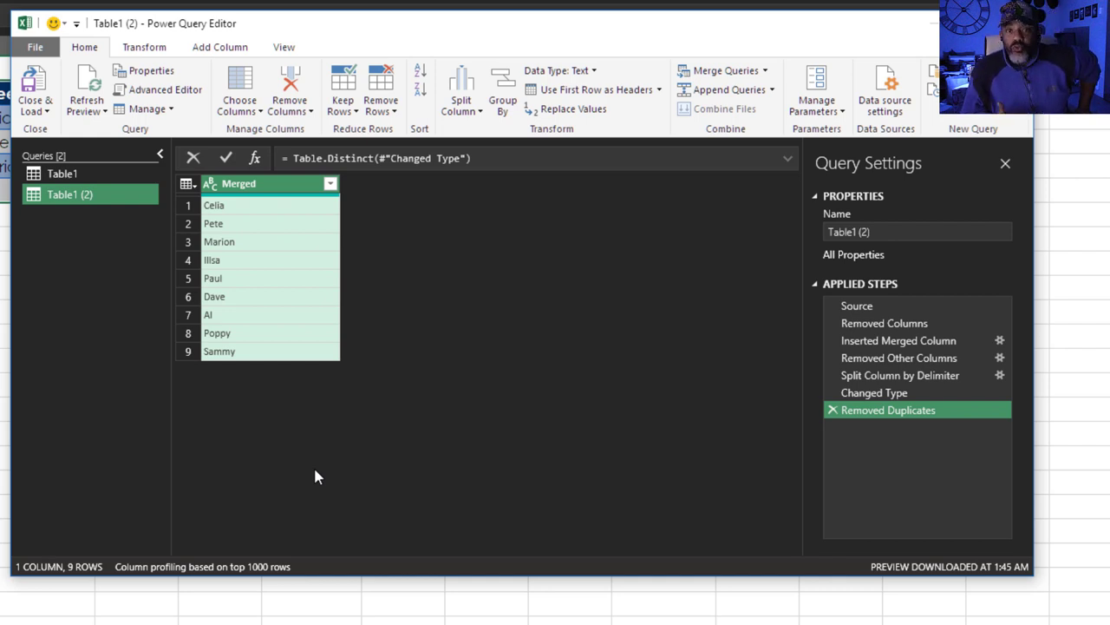
key(F2)
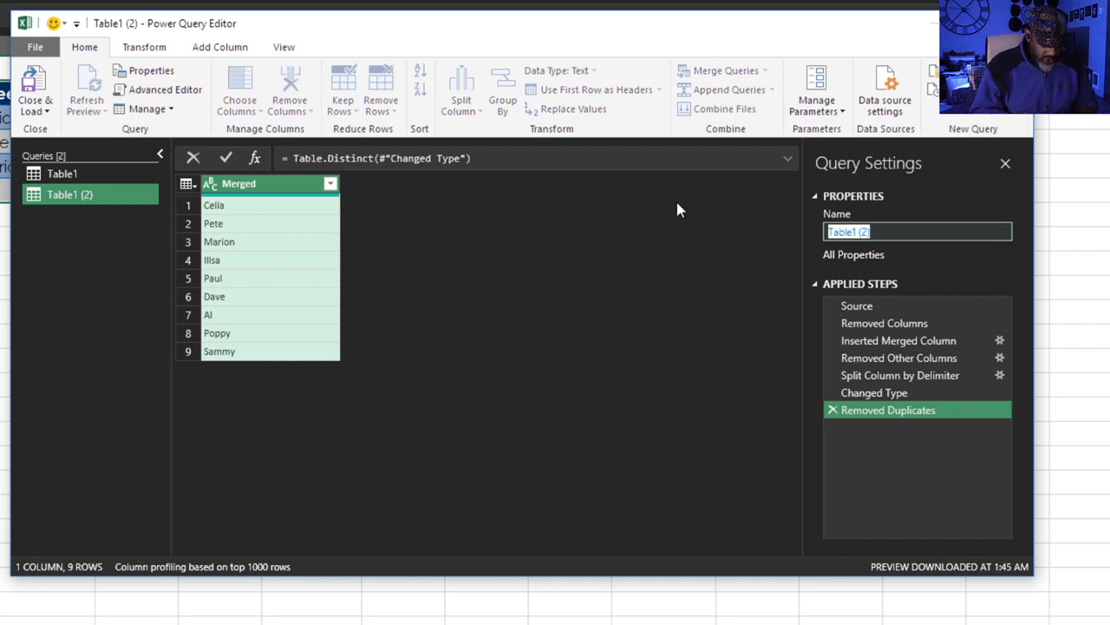
text(All)
key(Return)
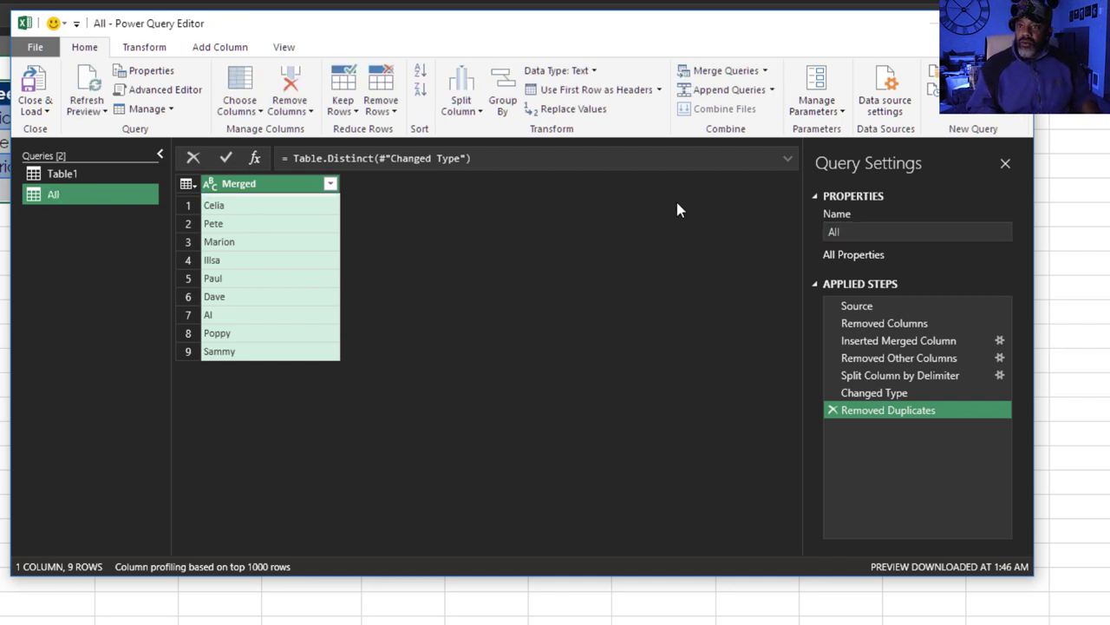
- Create another query that references Table1 and keep only its top 3 rows
click(75, 174)
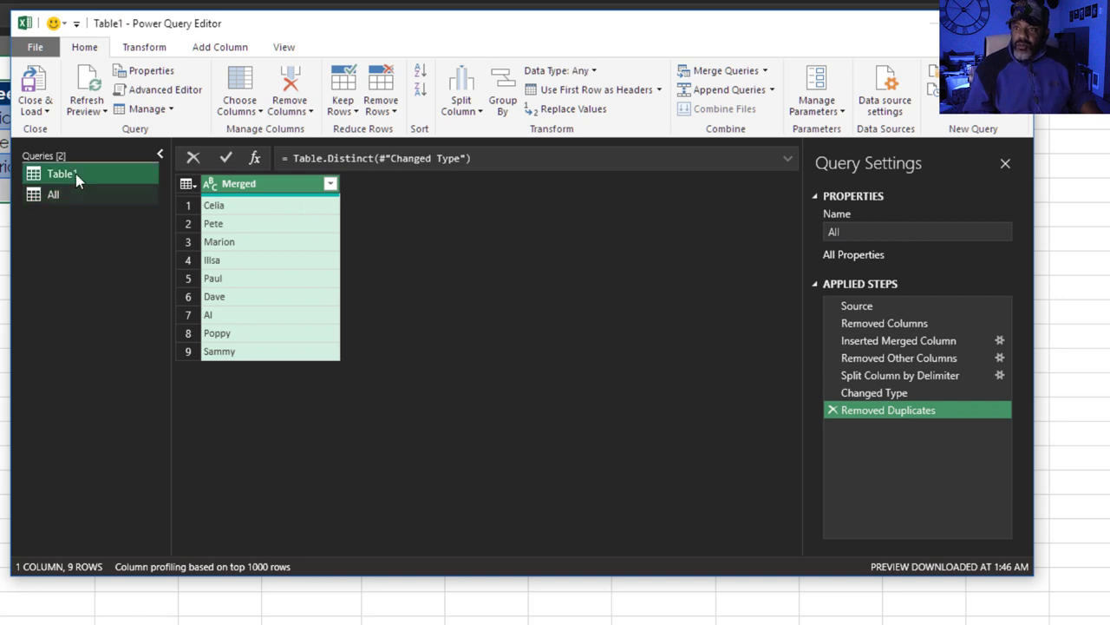
right_click(76, 173)
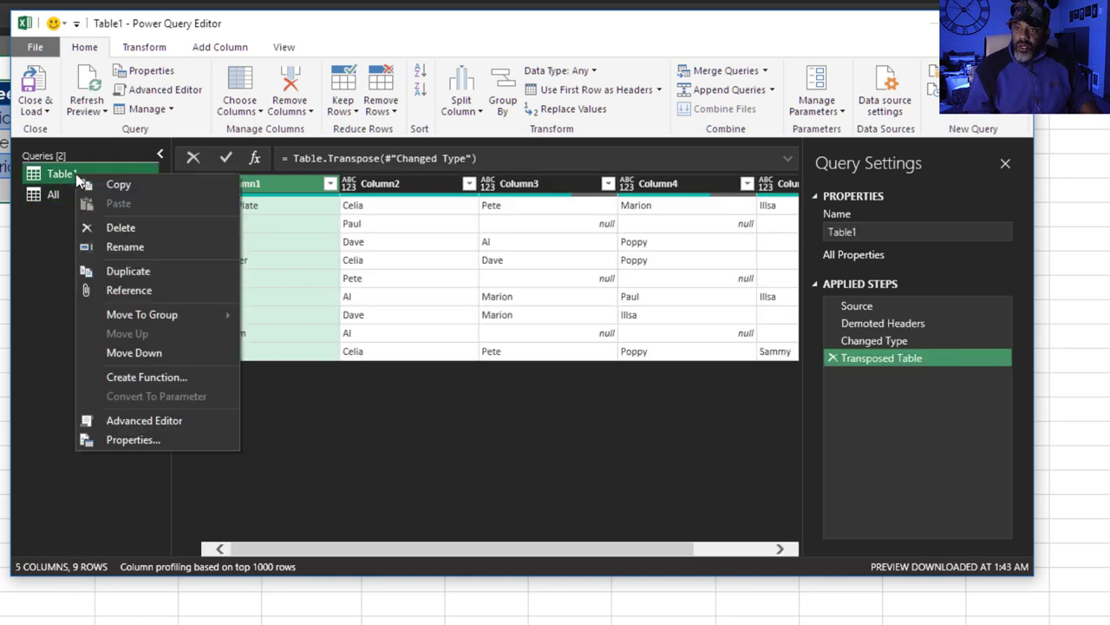
click(101, 289)
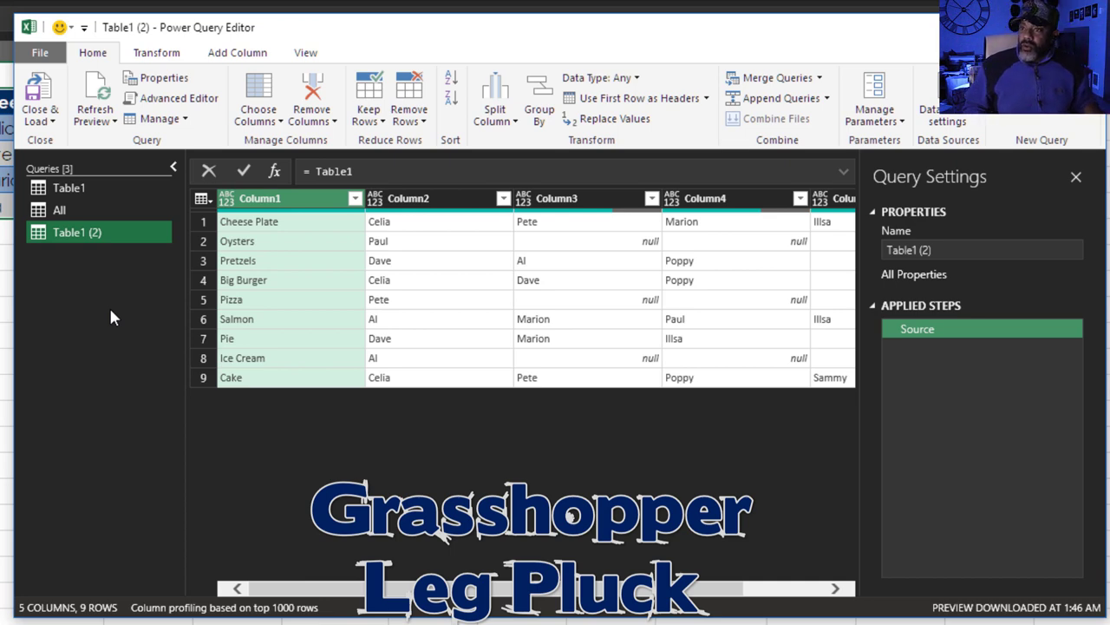
click(368, 108)
click(407, 142)
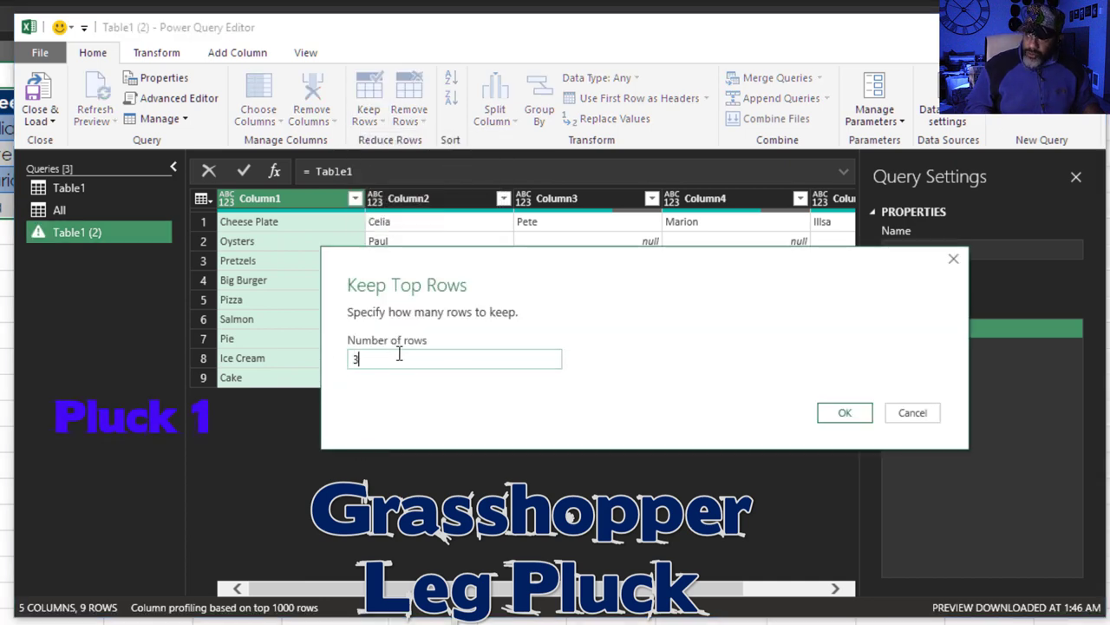
click(847, 414)
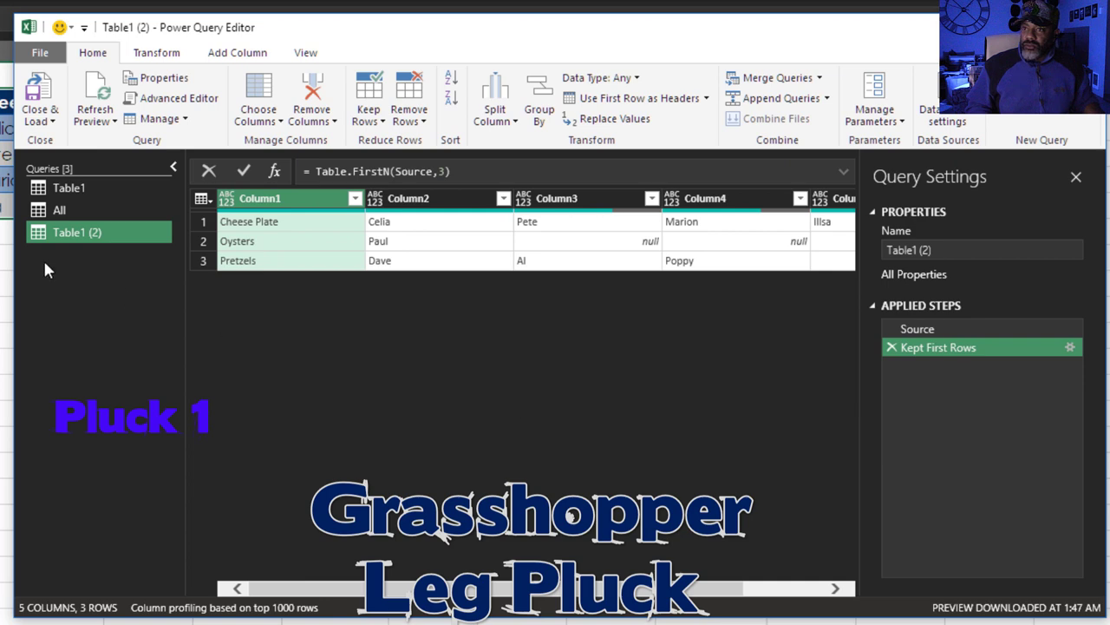
- Rename the query holding the top three rows as App
double_click(65, 241)
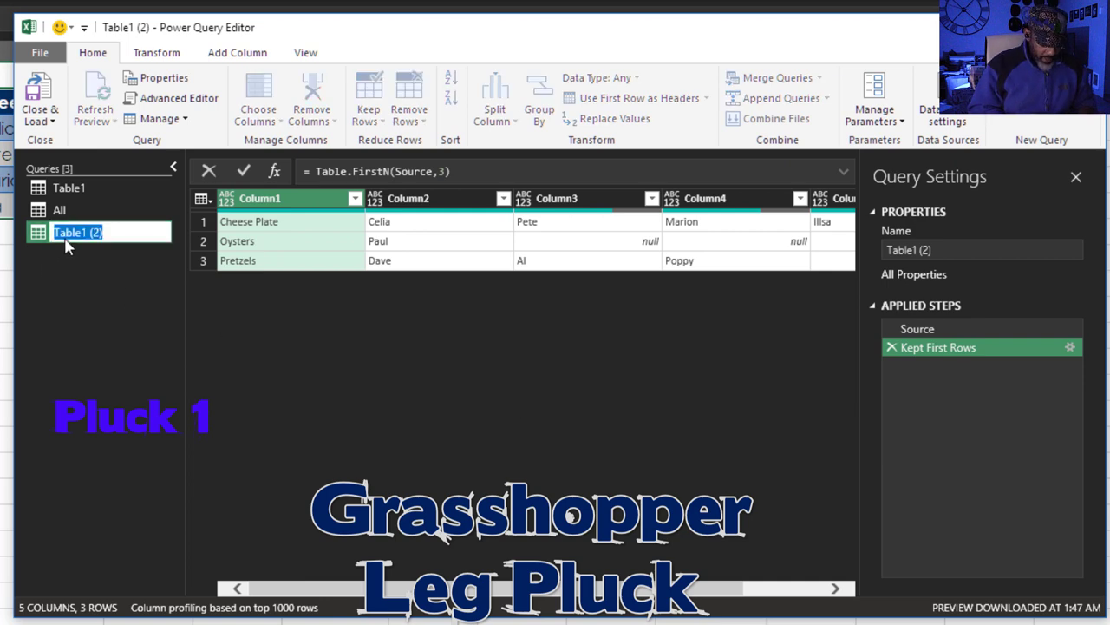
text(App)
key(Return)
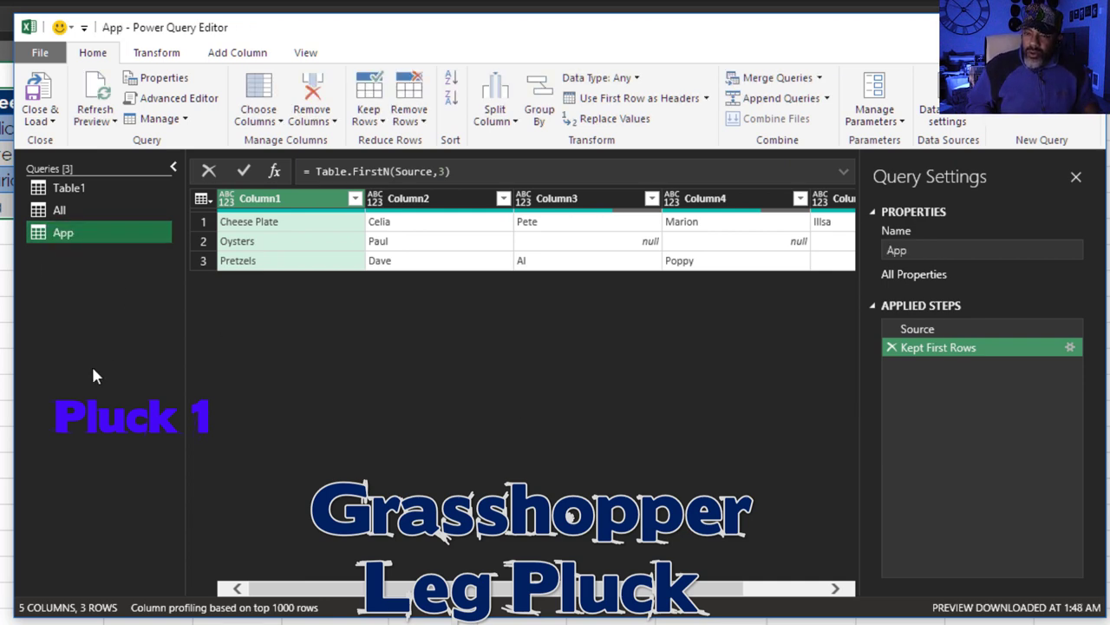
- Create a query that references Table1 and rename it as Main
right_click(70, 189)
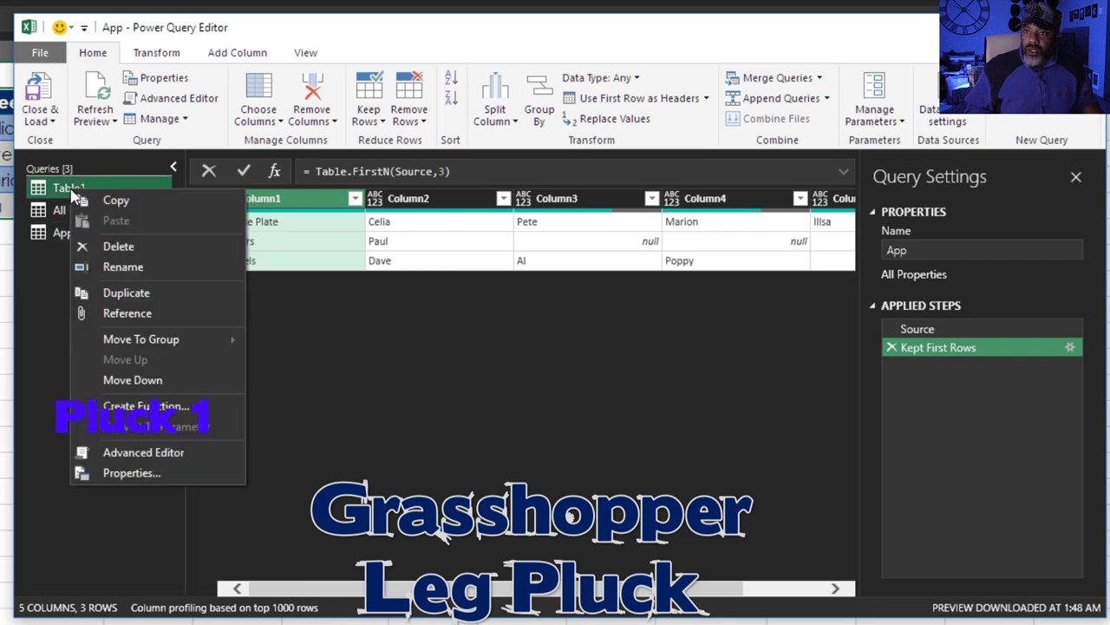
click(128, 311)
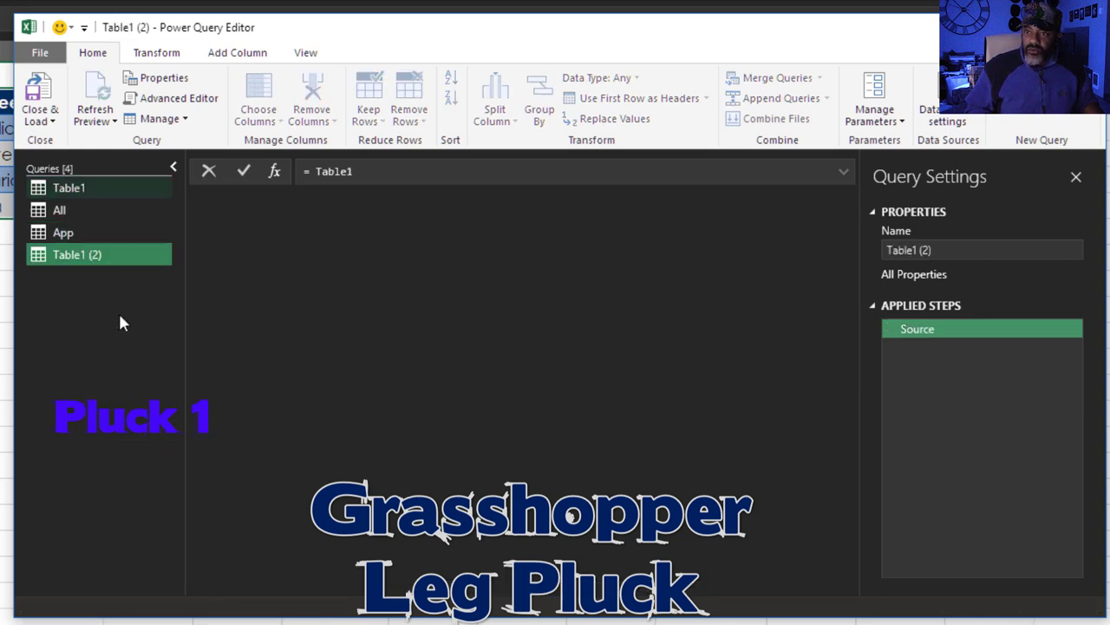
double_click(77, 257)
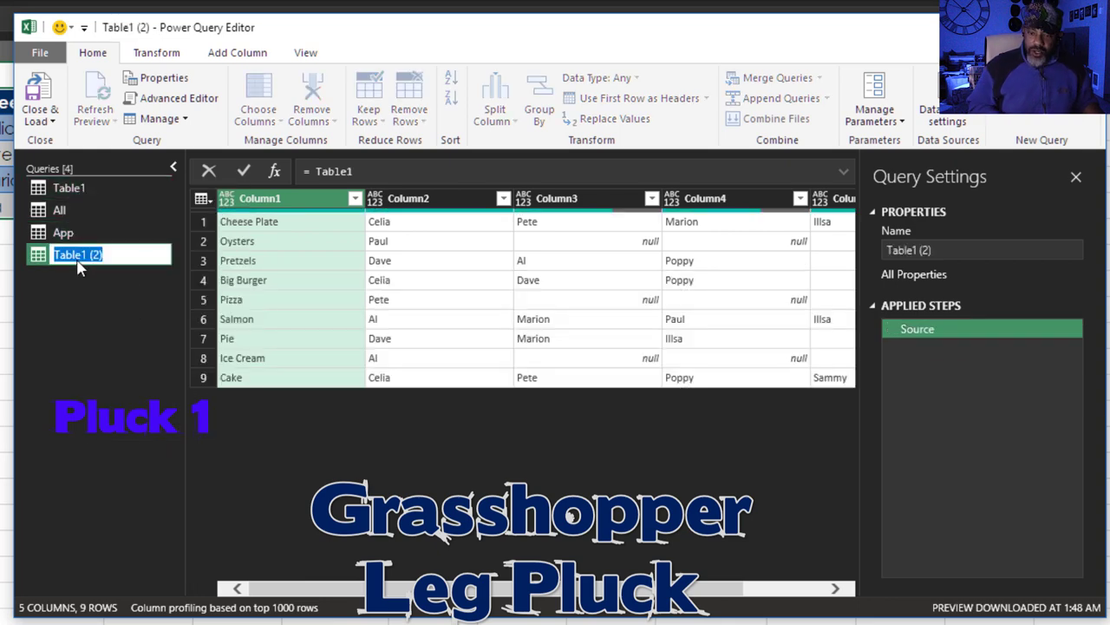
text(Main)
key(Return)
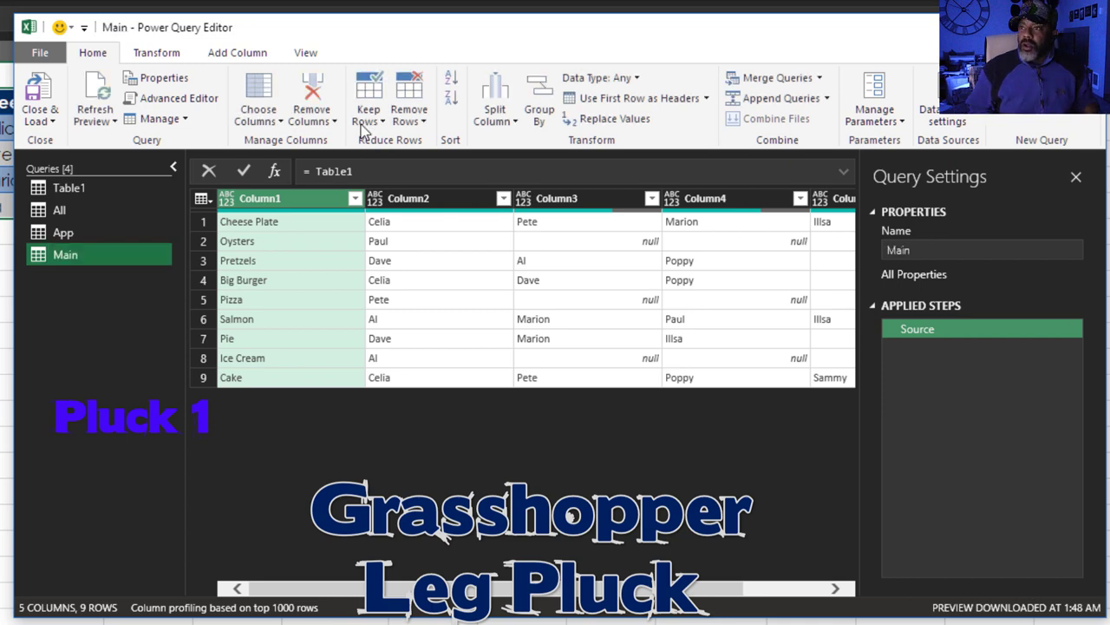
- Keep a range of 3 rows starting at row 4 in the Main query
click(367, 124)
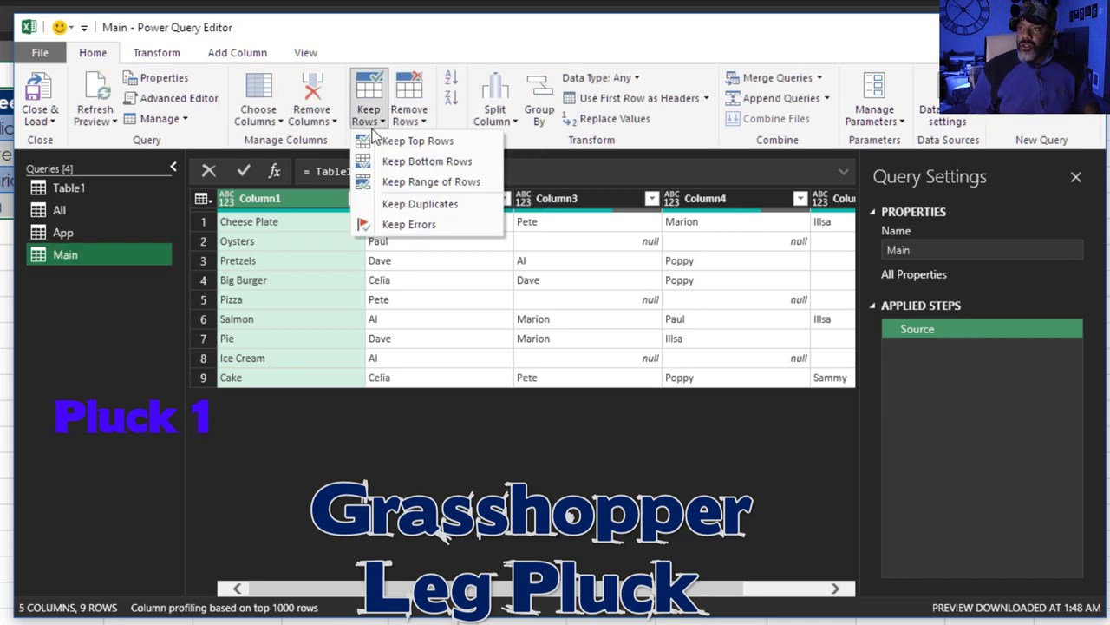
click(408, 181)
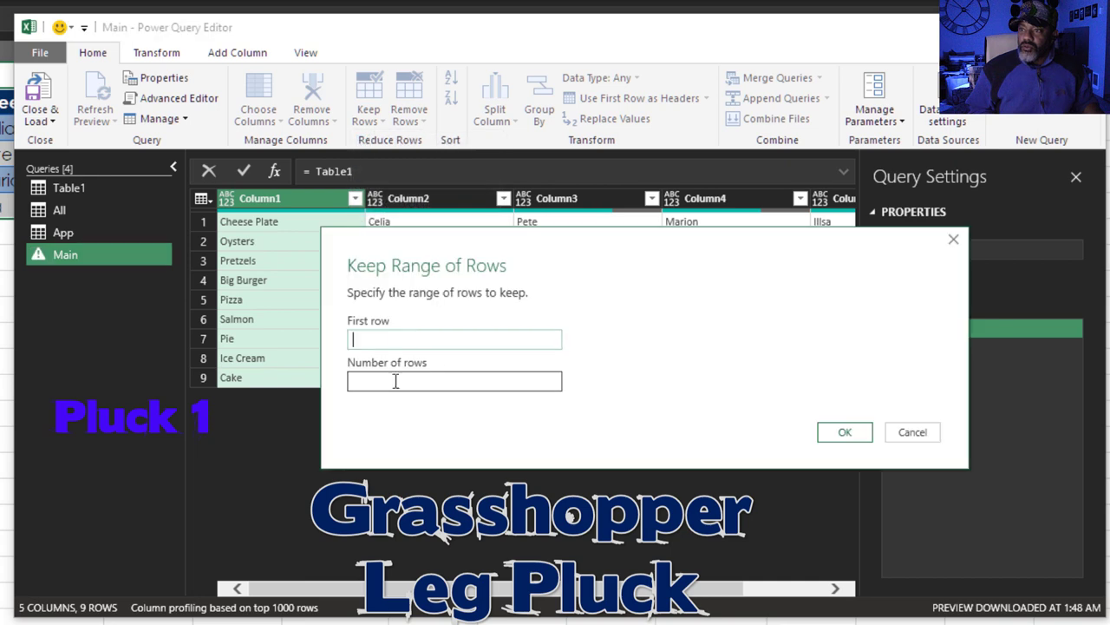
text(4)
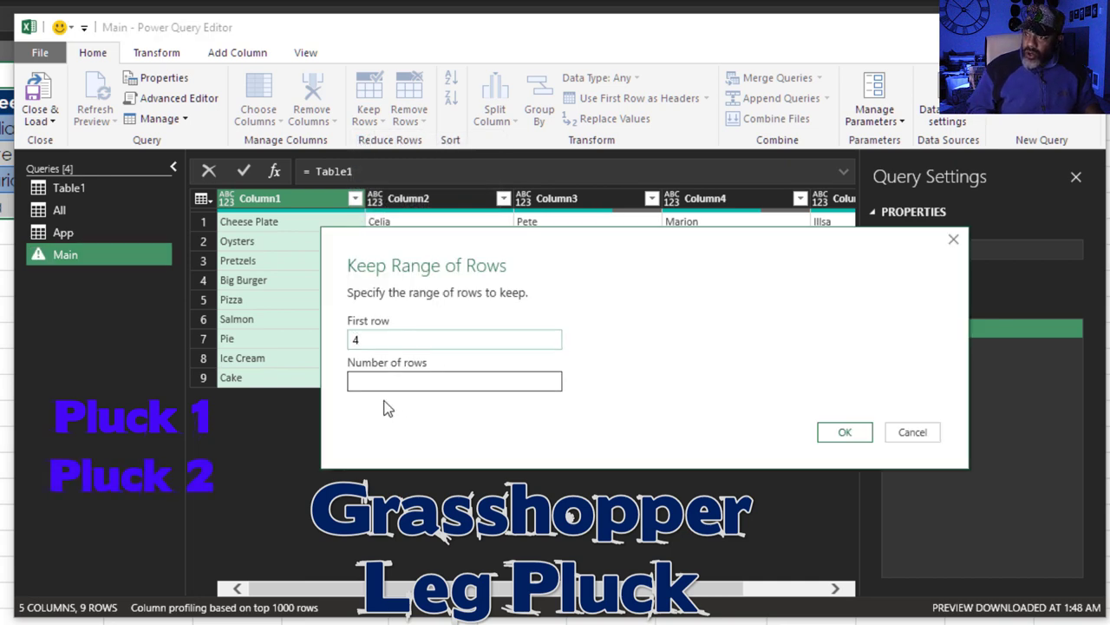
click(379, 383)
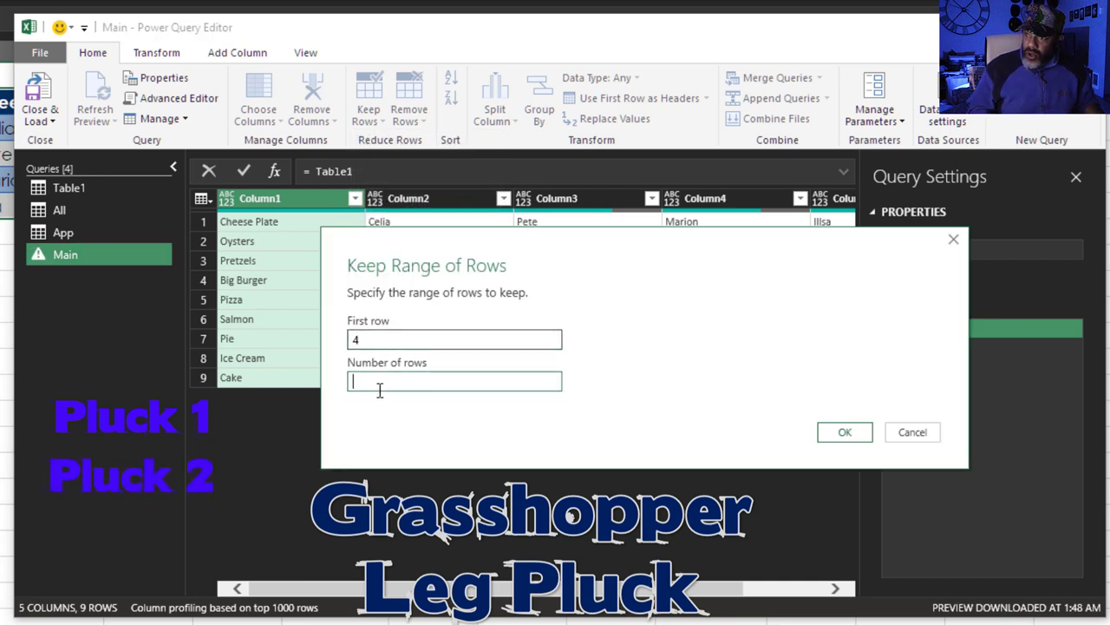
click(830, 436)
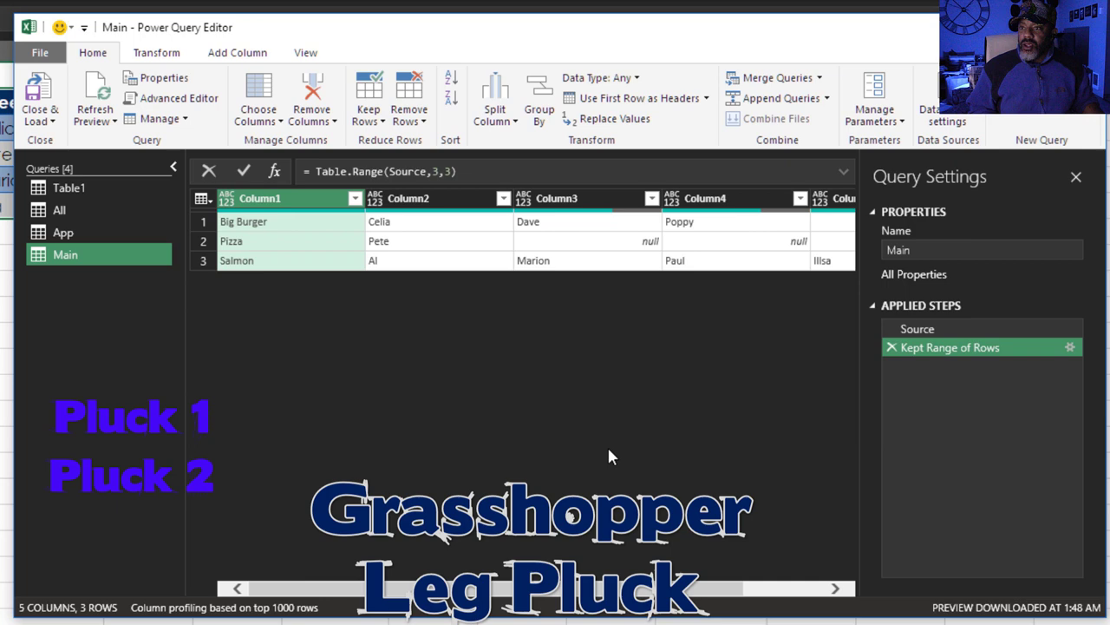
- Create one more query that references Table1 and rename it as Dessert
right_click(78, 189)
click(129, 315)
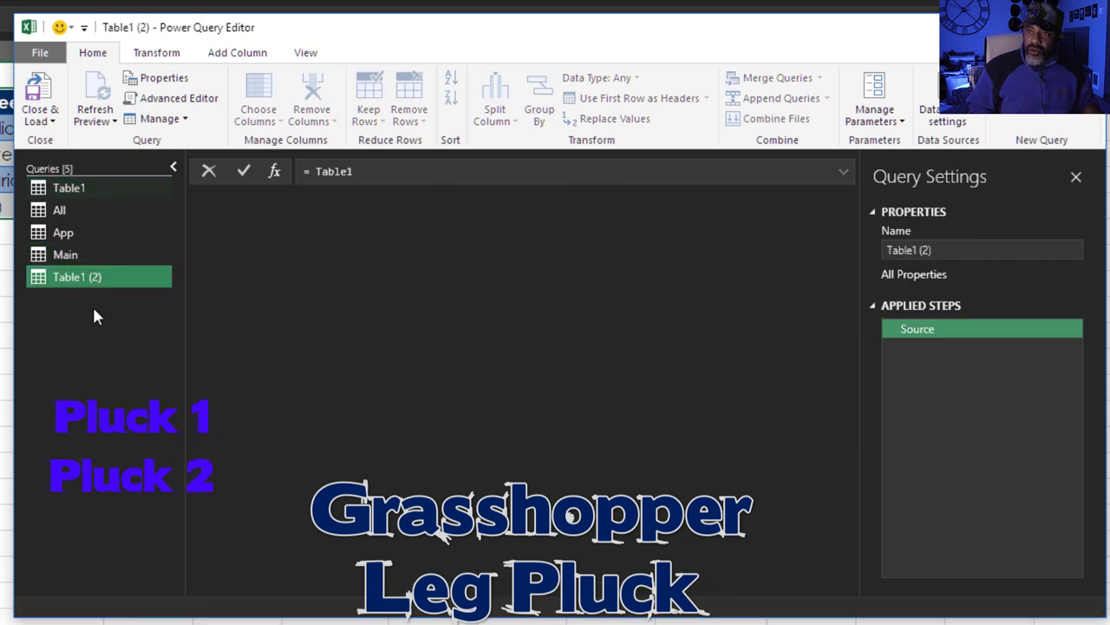
double_click(73, 275)
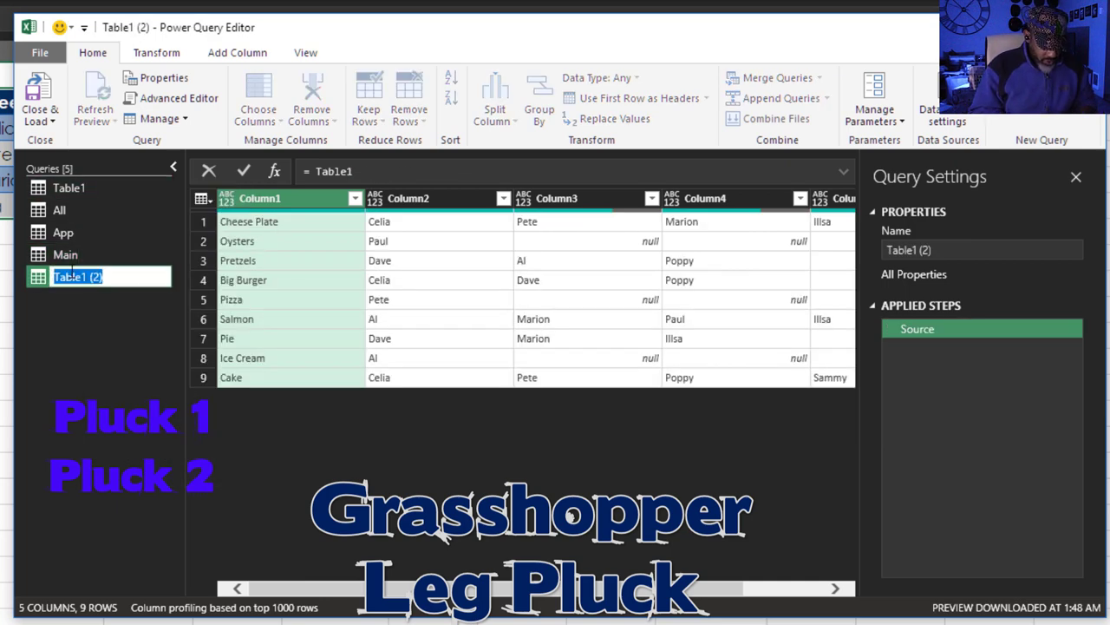
text(Dessert)
key(Return)
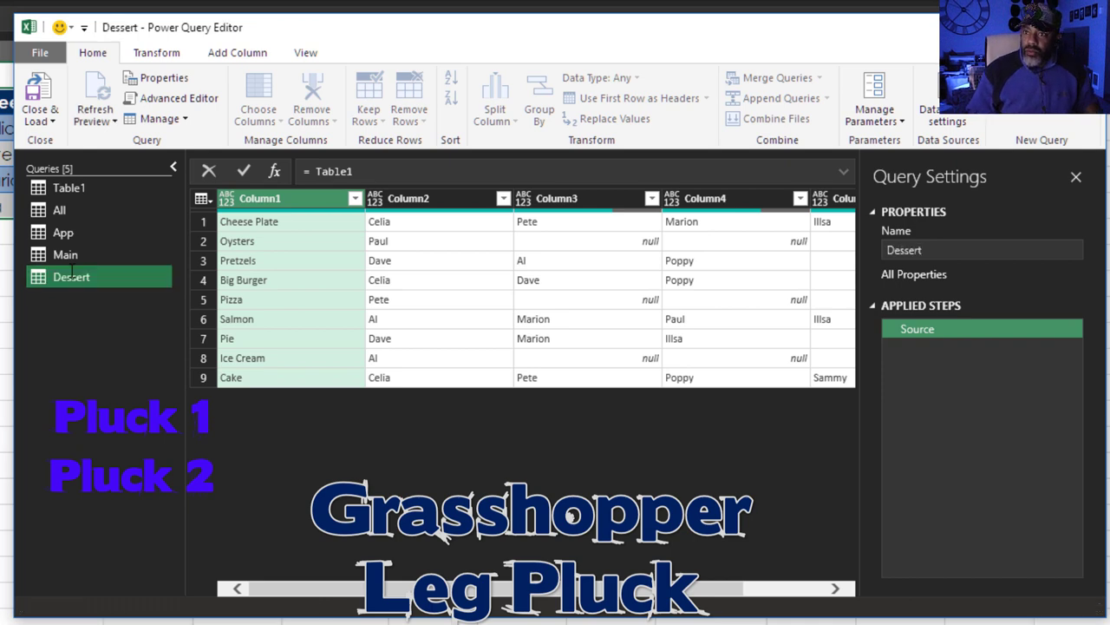
- Keep only the bottom 3 rows of the Dessert query
click(371, 123)
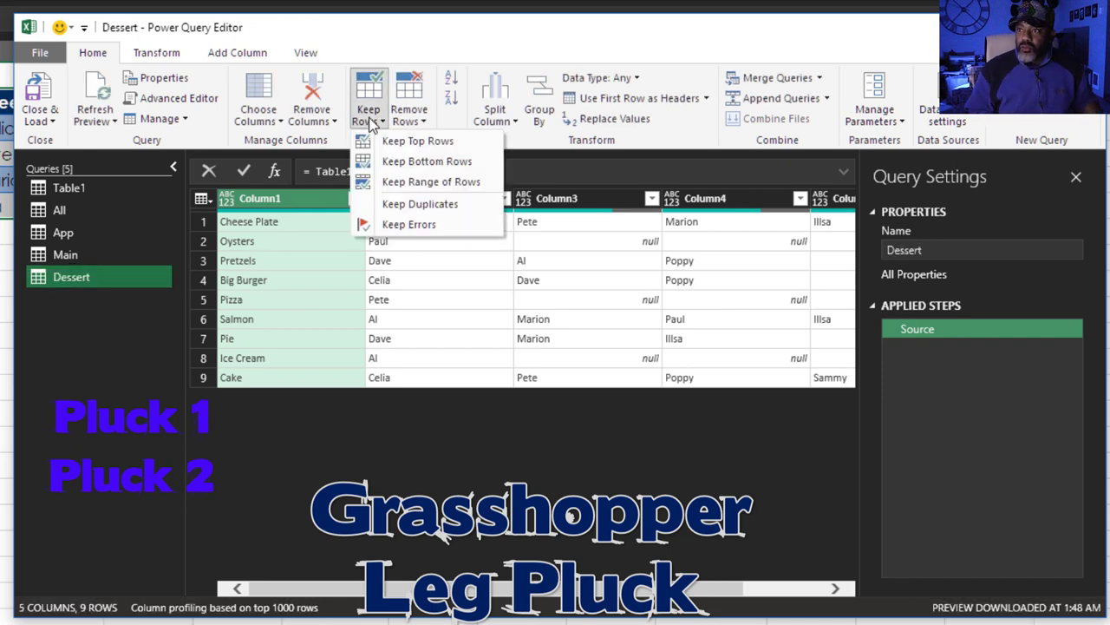
click(388, 162)
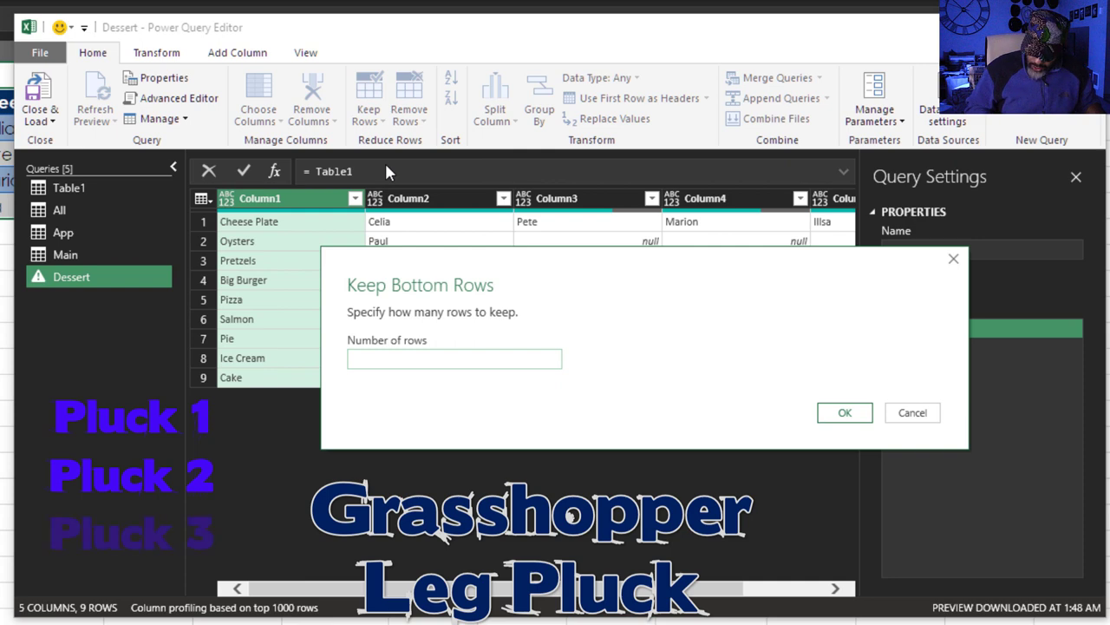
text(3)
click(841, 413)
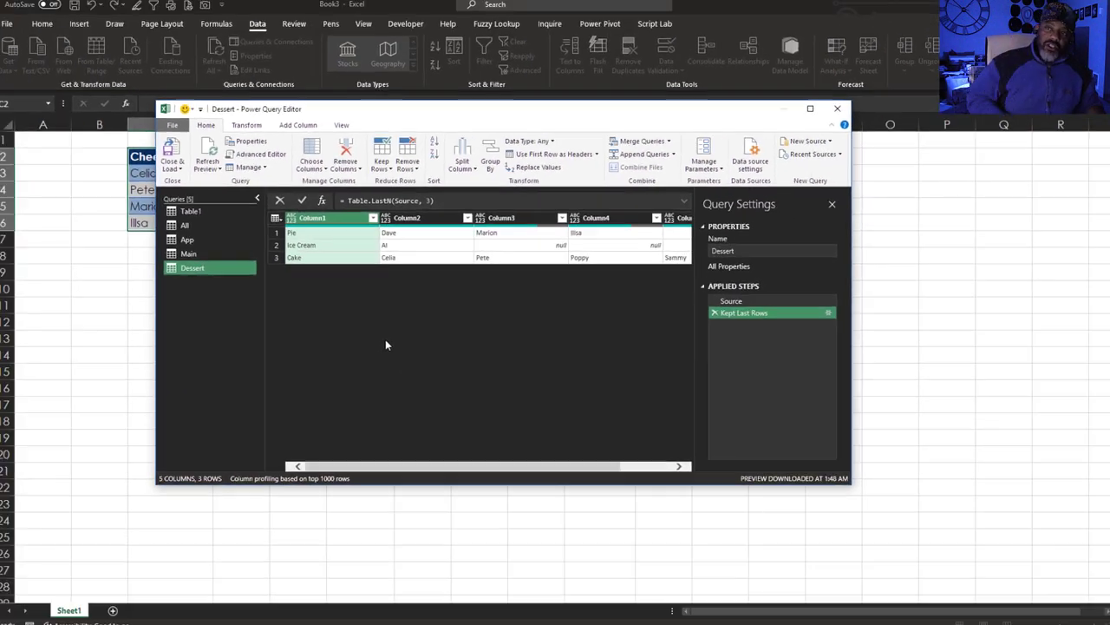
- Close the query editor and load the queries into the workbook as connections only
click(173, 166)
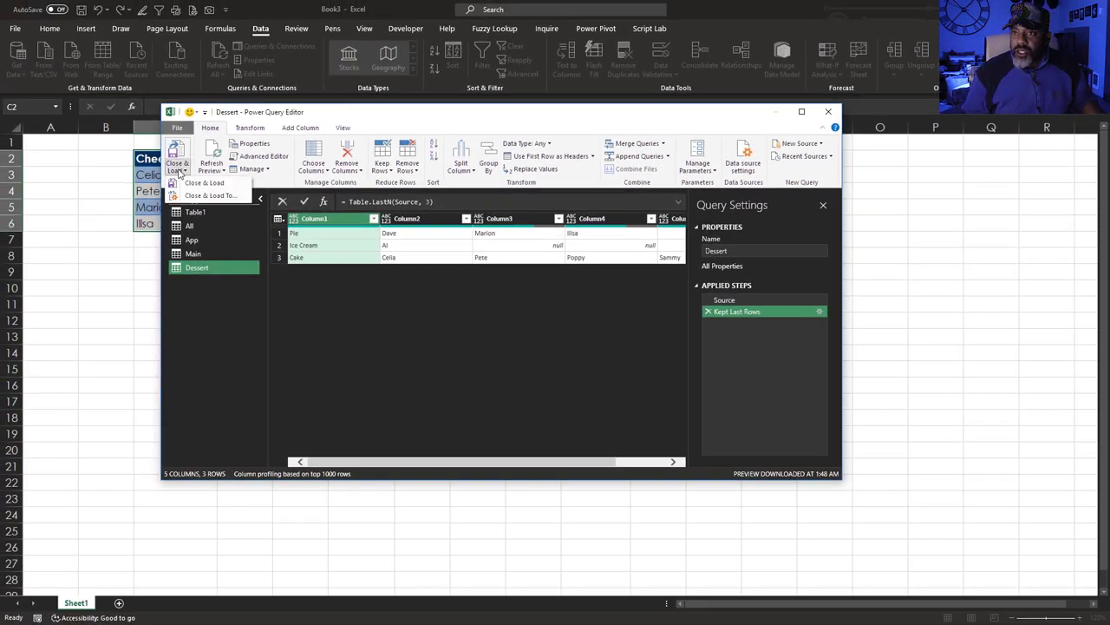
click(204, 183)
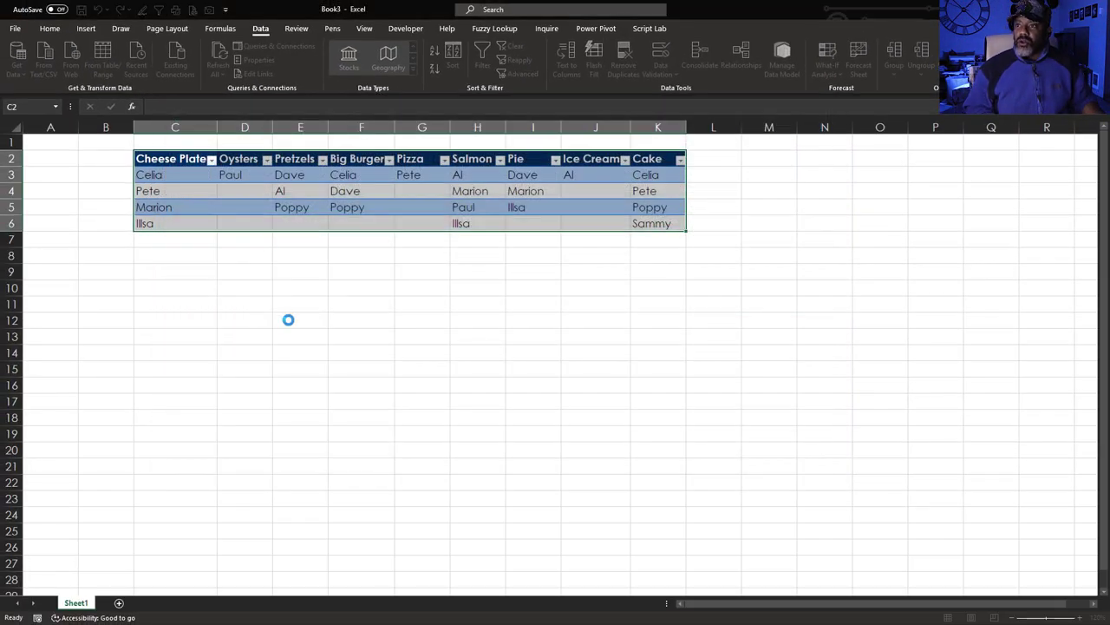
click(580, 334)
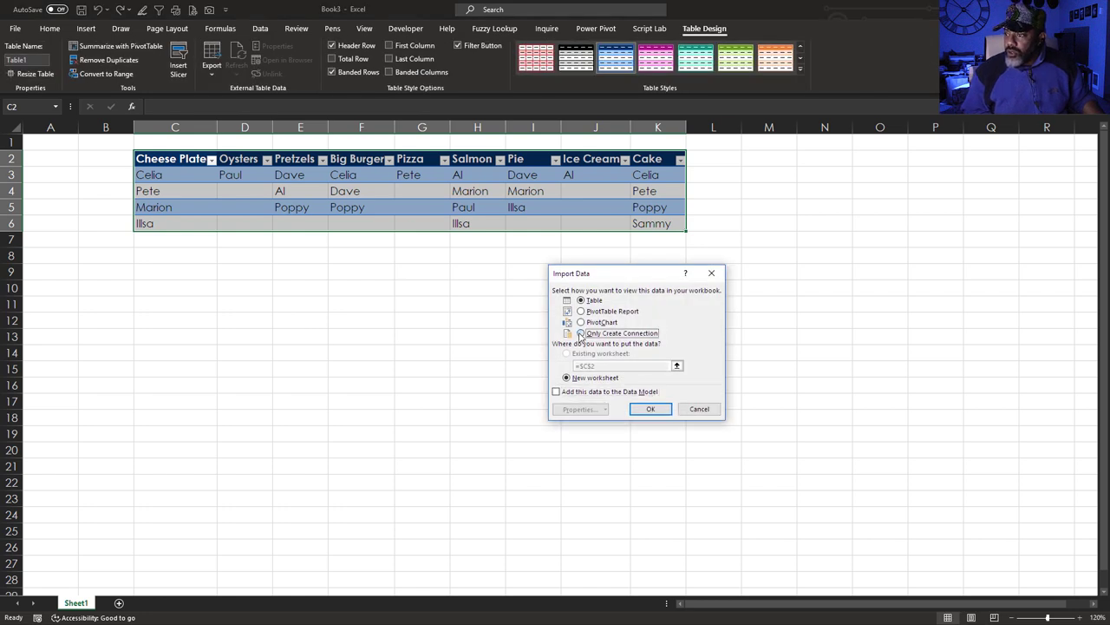
click(650, 409)
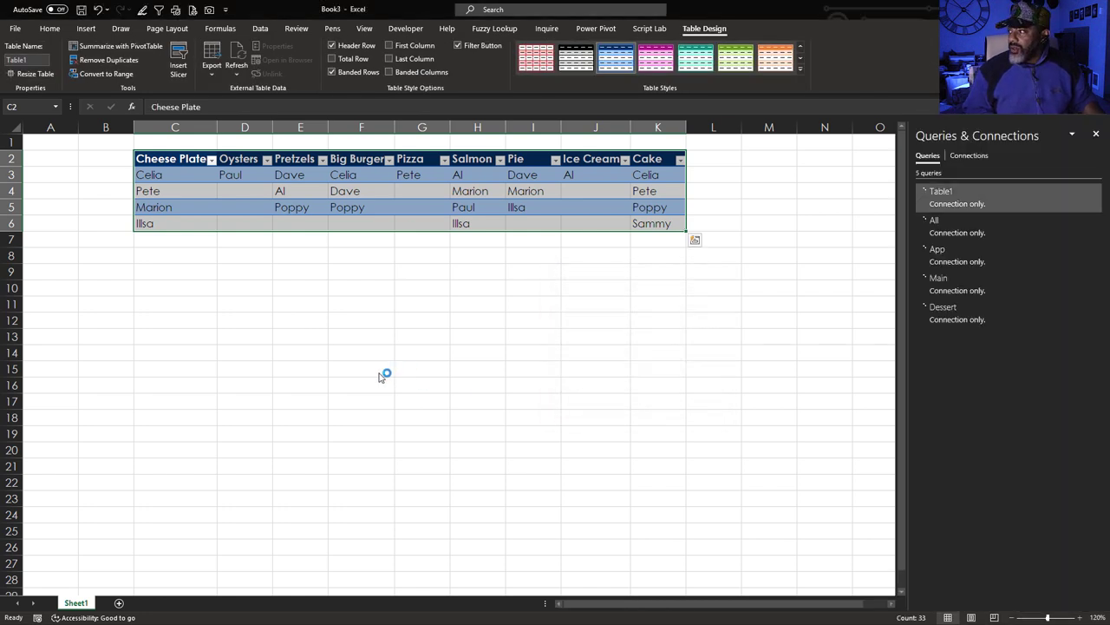
- Open the App query for editing and unpivot all columns other than Column1
mouse_move(936, 251)
click(759, 362)
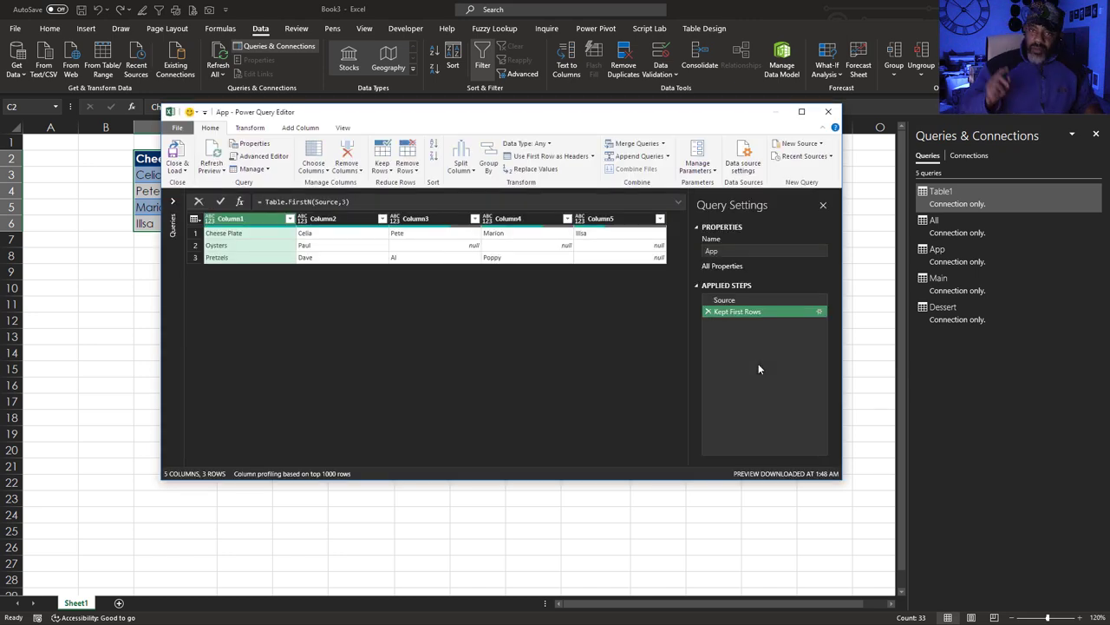
right_click(257, 223)
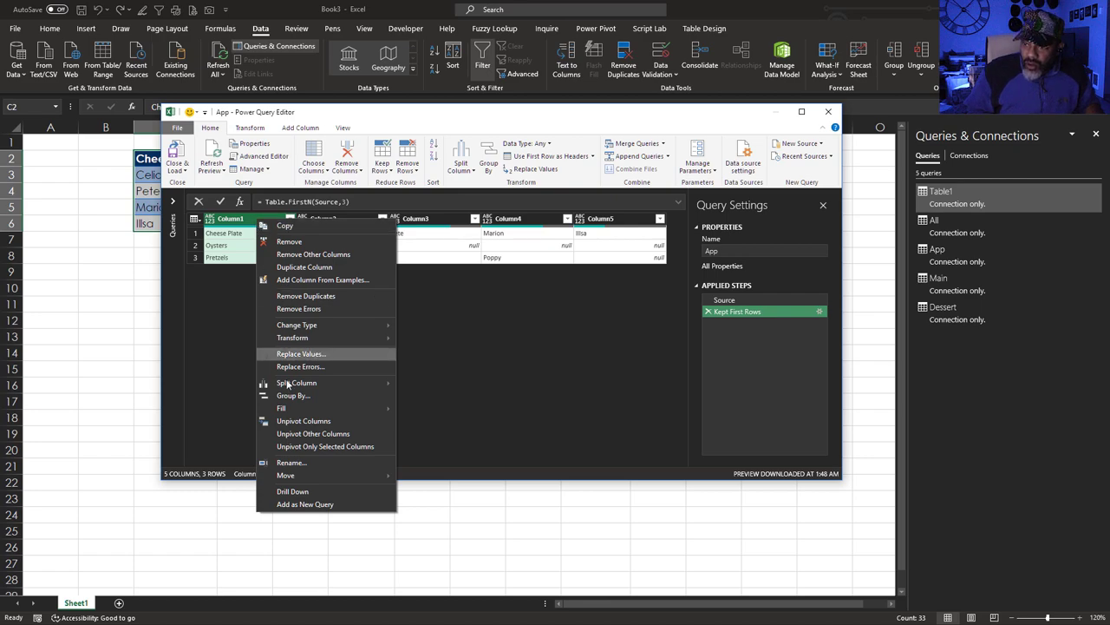
click(284, 433)
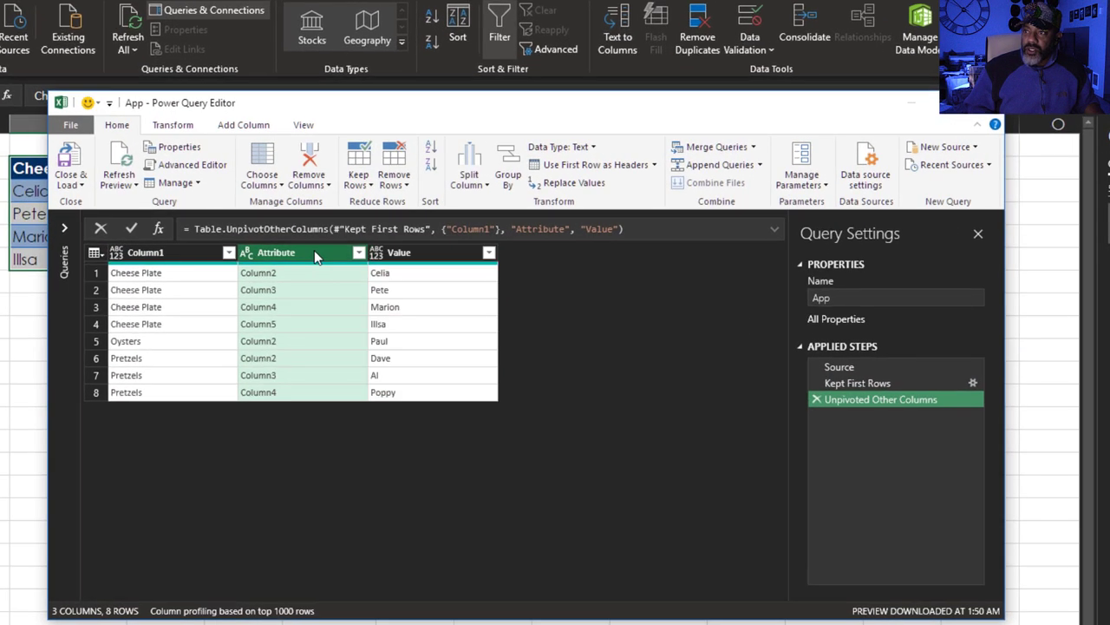
- Remove the Attribute column from the App query and move the Value column ahead of Column1
right_click(353, 219)
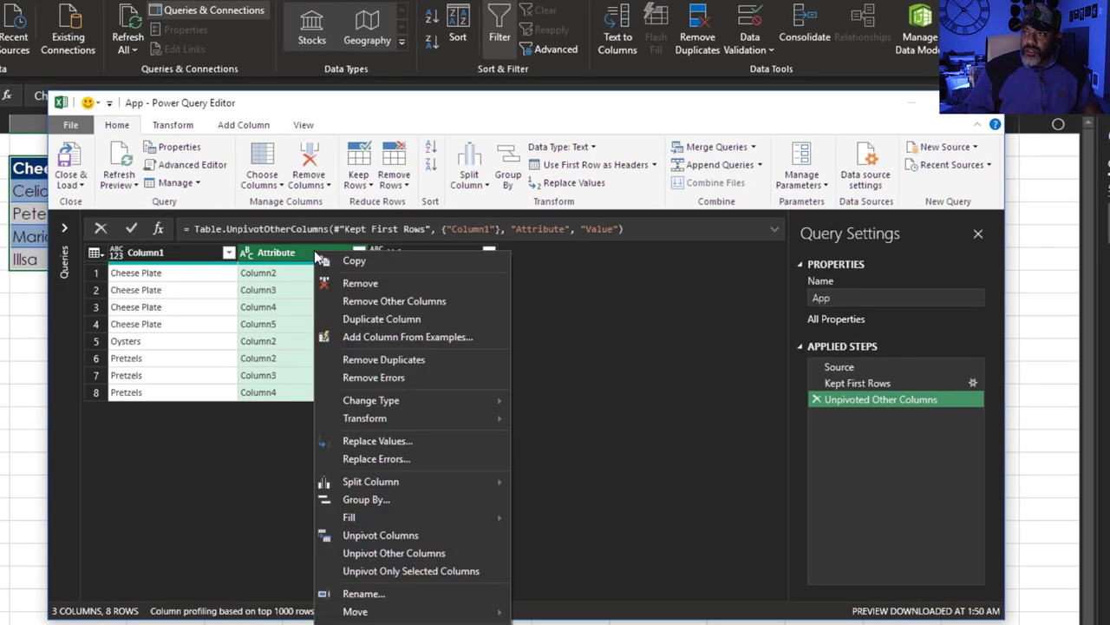
click(338, 283)
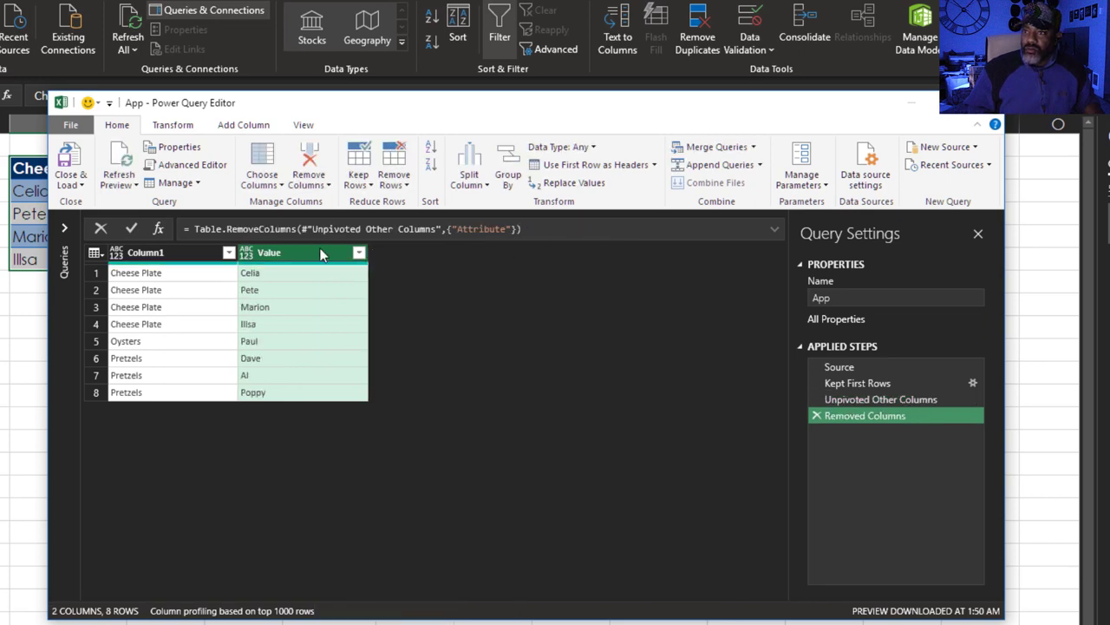
drag(320, 252, 130, 251)
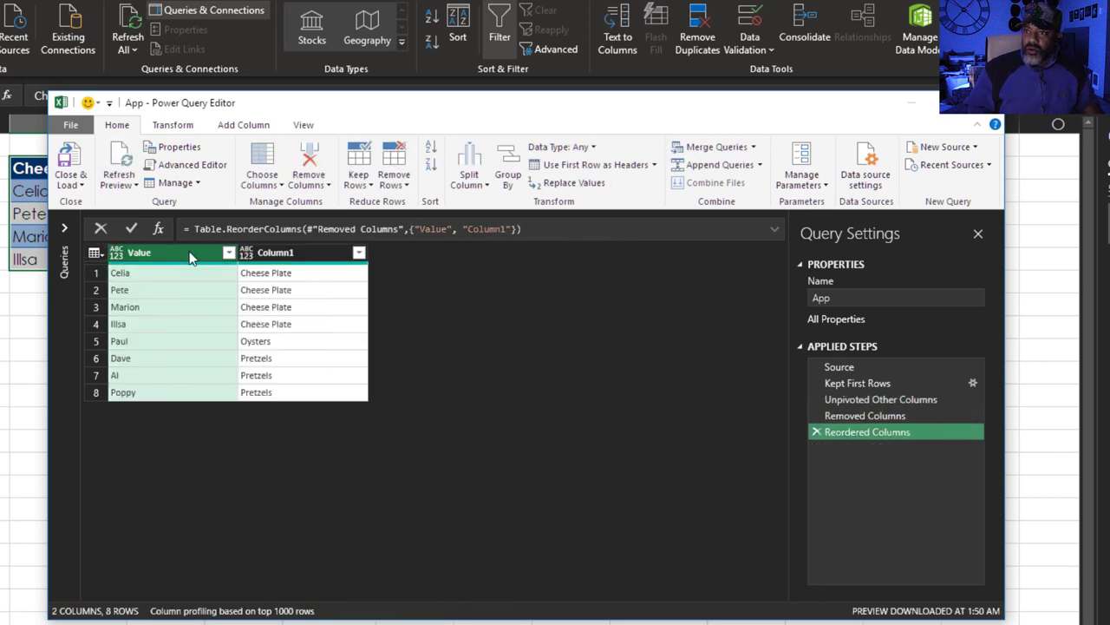
- Switch to the Main query and unpivot all columns other than Column1
click(64, 228)
click(97, 302)
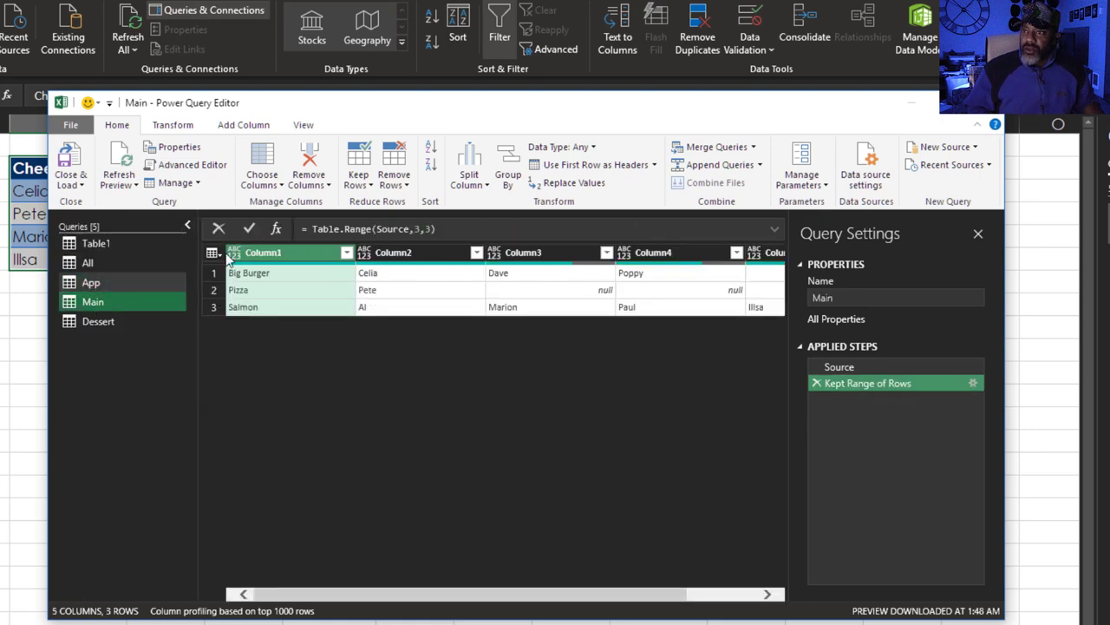
right_click(289, 255)
click(364, 558)
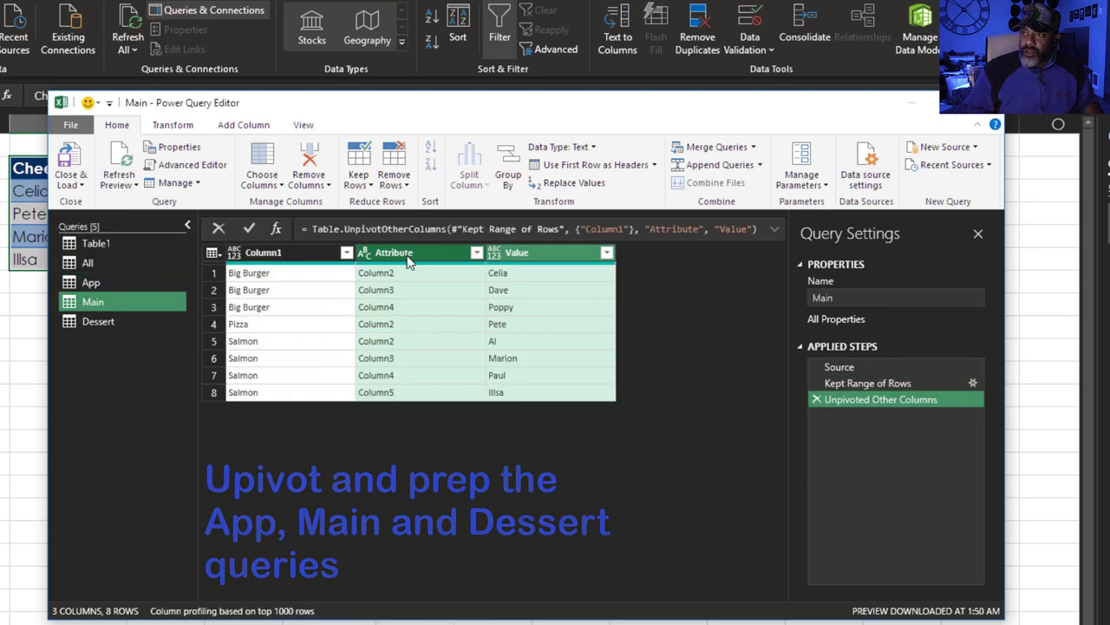
- Remove the Attribute column from the Main query and move the Value column ahead of Column1
right_click(410, 261)
click(429, 287)
drag(426, 260, 227, 253)
- Switch to the Dessert query and unpivot all columns other than Column1
click(98, 321)
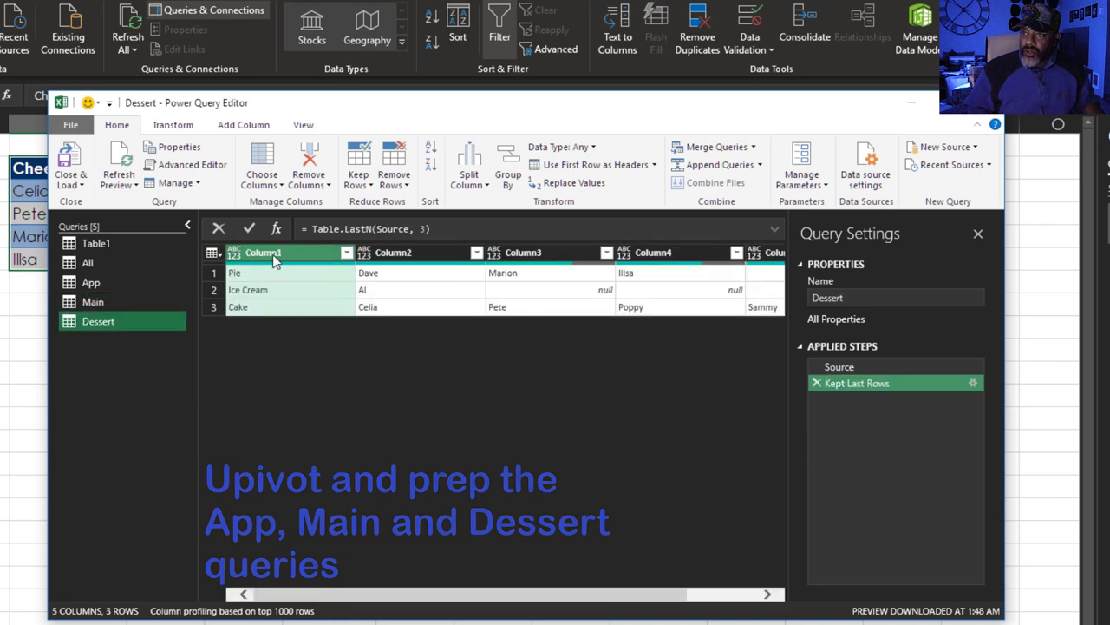
right_click(280, 254)
click(356, 555)
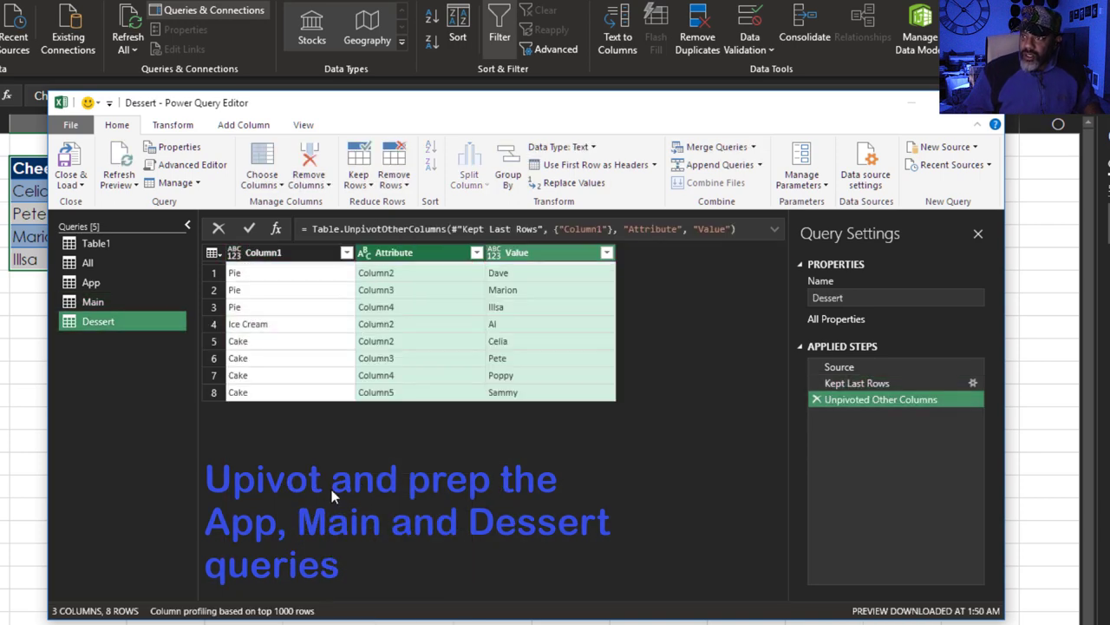
- Remove the Attribute column from the Dessert query and move the Value column ahead of Column1
right_click(414, 257)
click(450, 291)
drag(401, 262, 230, 255)
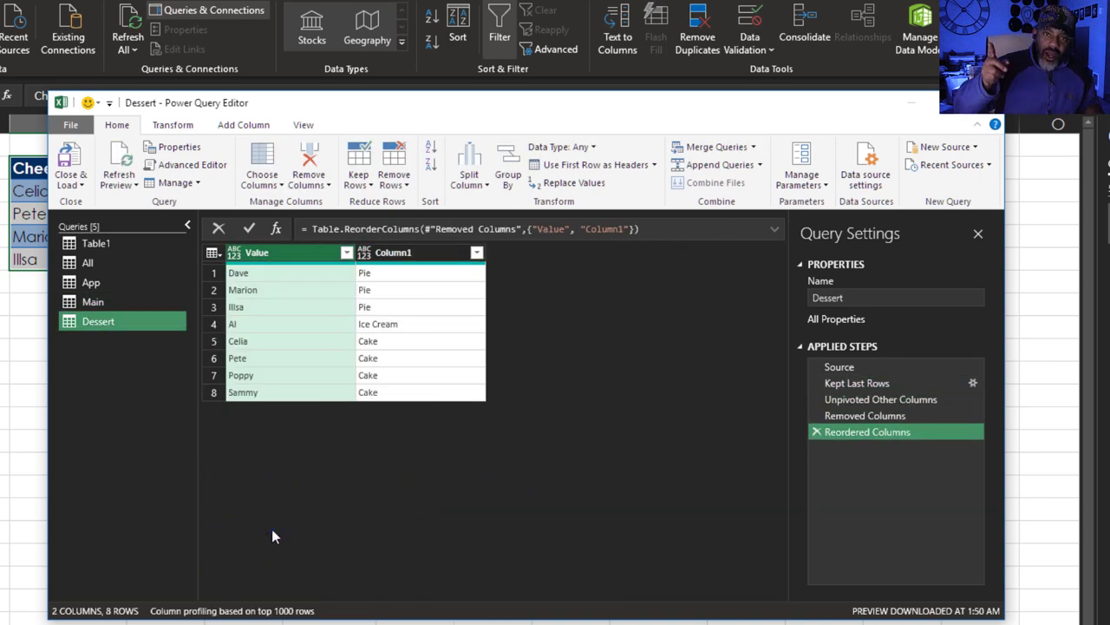
- Merge the All and App queries as a new query, matching Merged to Value with a Left Outer join
click(735, 147)
click(742, 189)
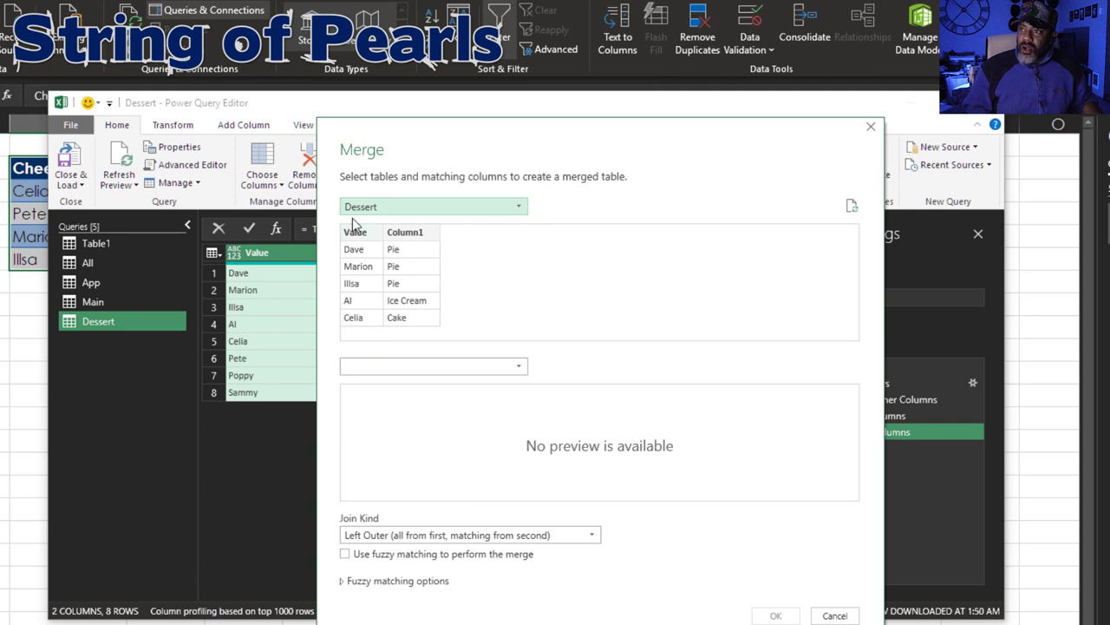
click(371, 210)
click(371, 226)
click(388, 367)
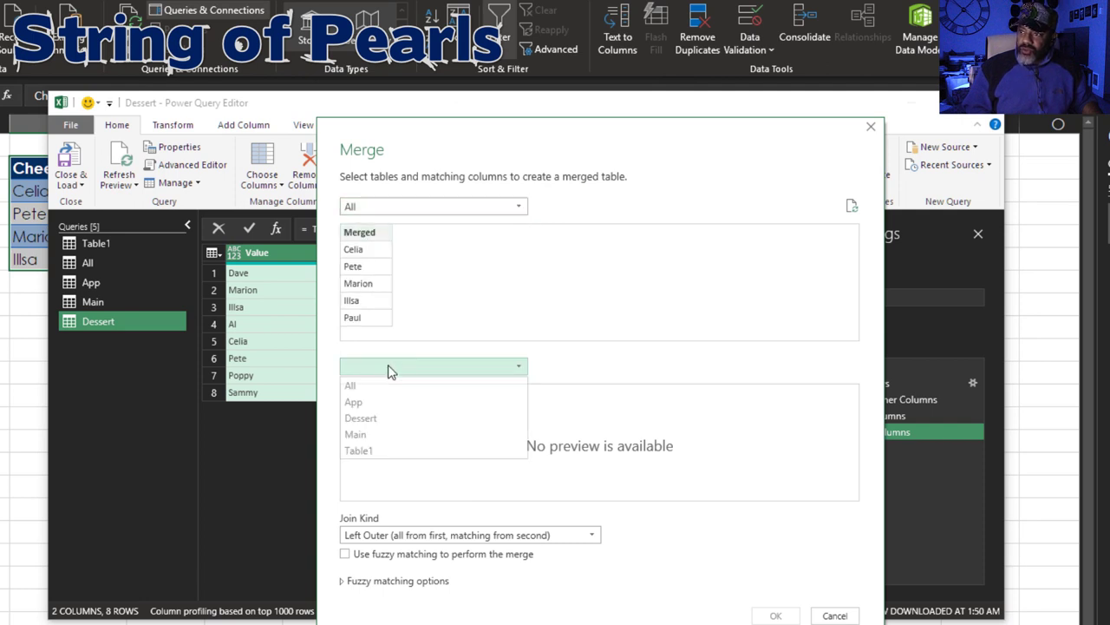
click(373, 403)
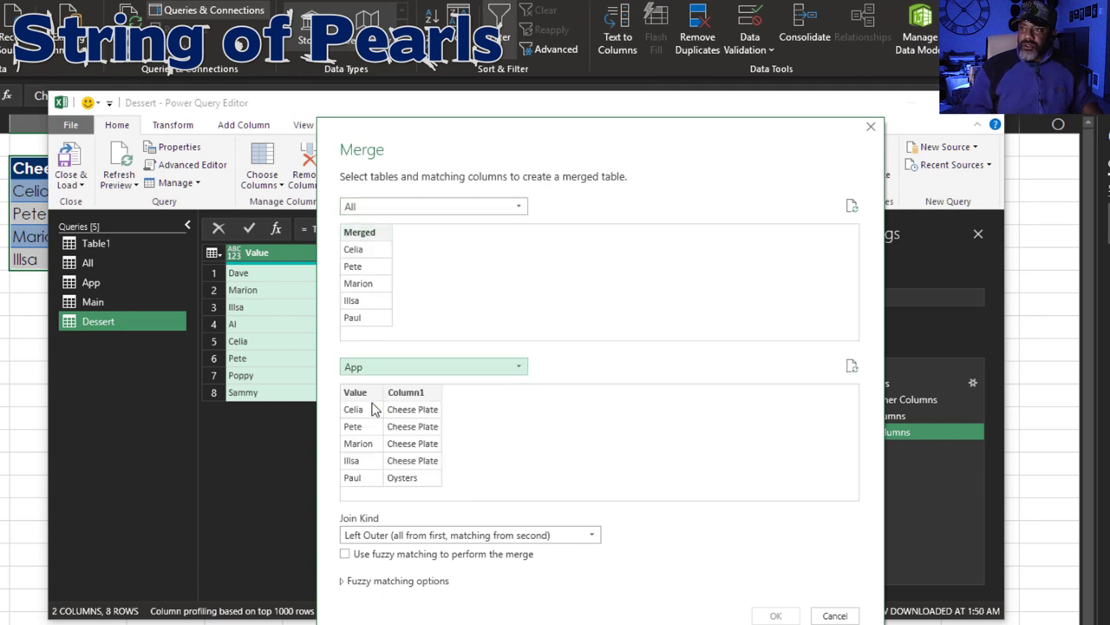
click(360, 232)
click(355, 396)
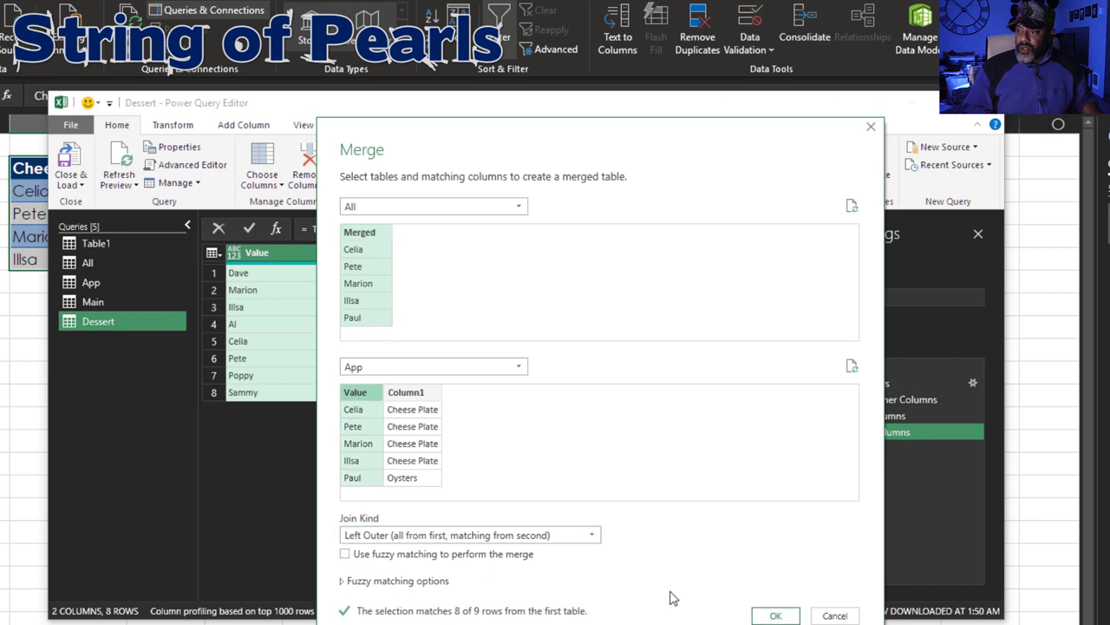
click(775, 615)
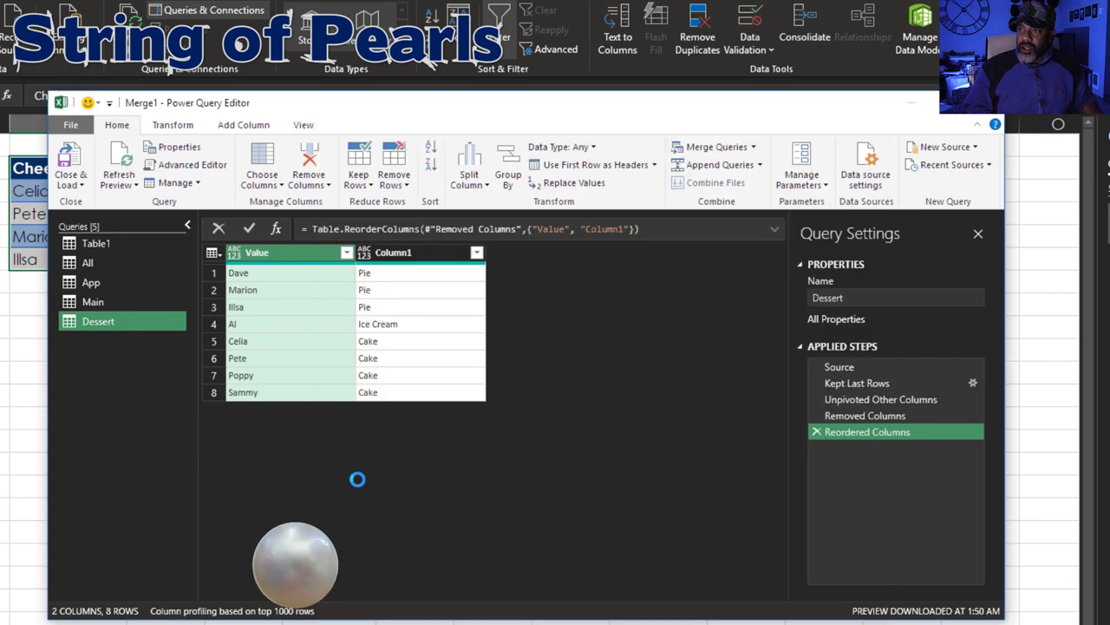
- Expand the App column of the merged query to only Column1, without the original column name as prefix
click(476, 252)
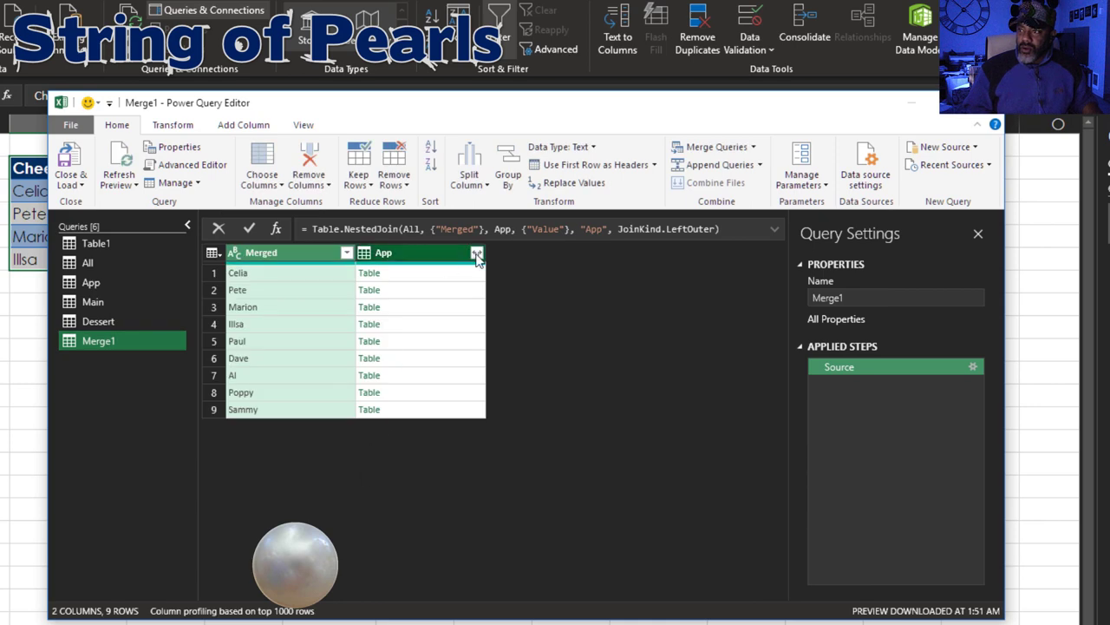
click(230, 407)
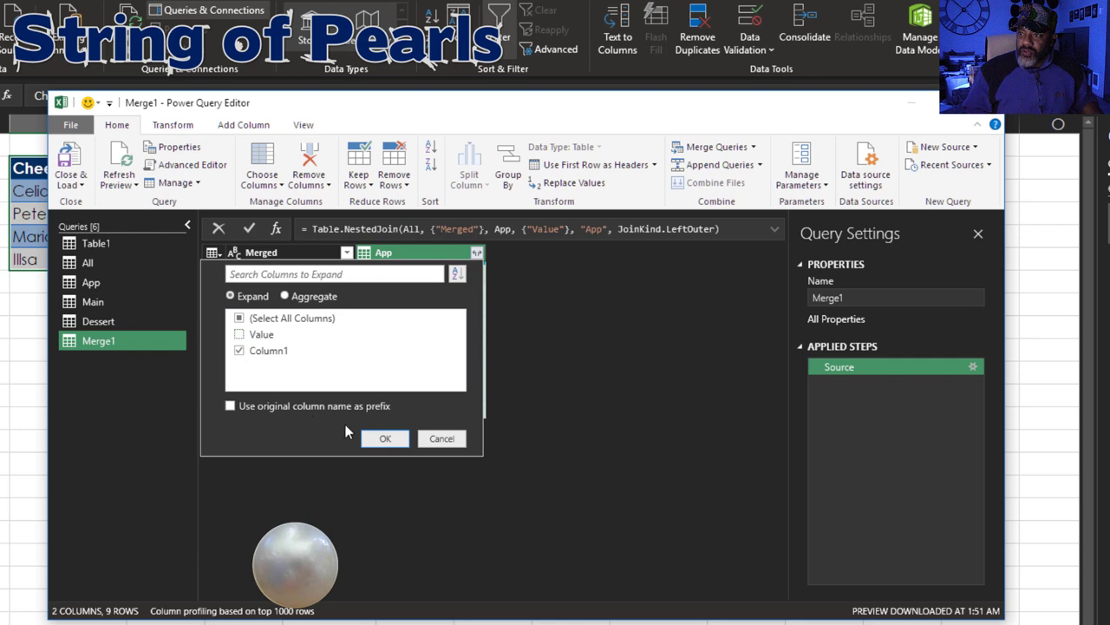
click(380, 439)
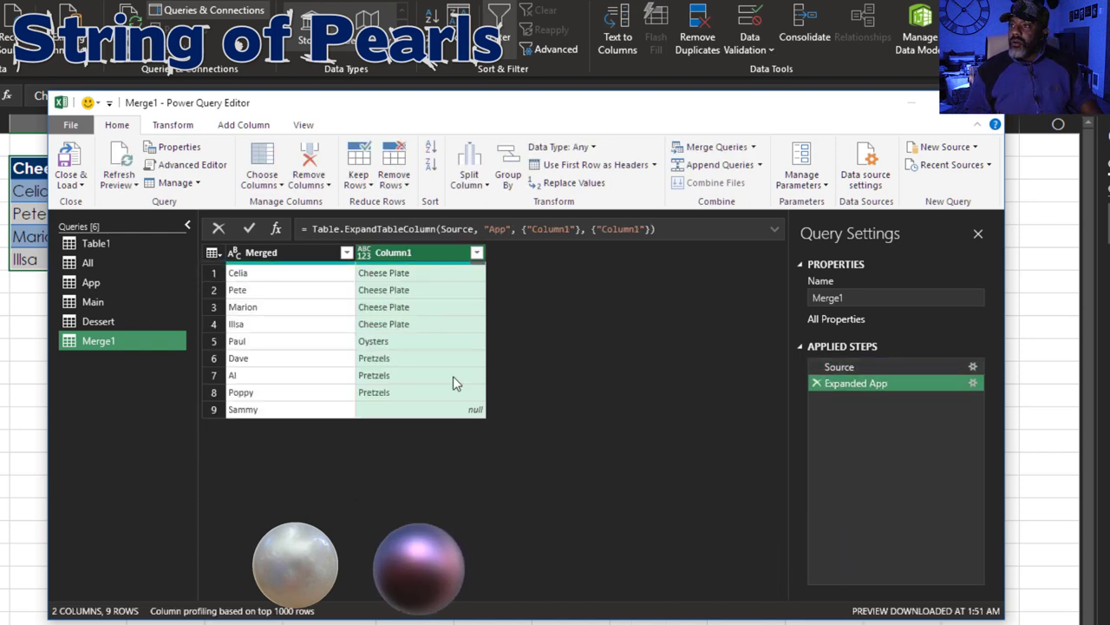
- Merge the Main query into Merge1, matching Merged to Value with a Left Outer join, and expand only its Column1 without a prefix
click(707, 147)
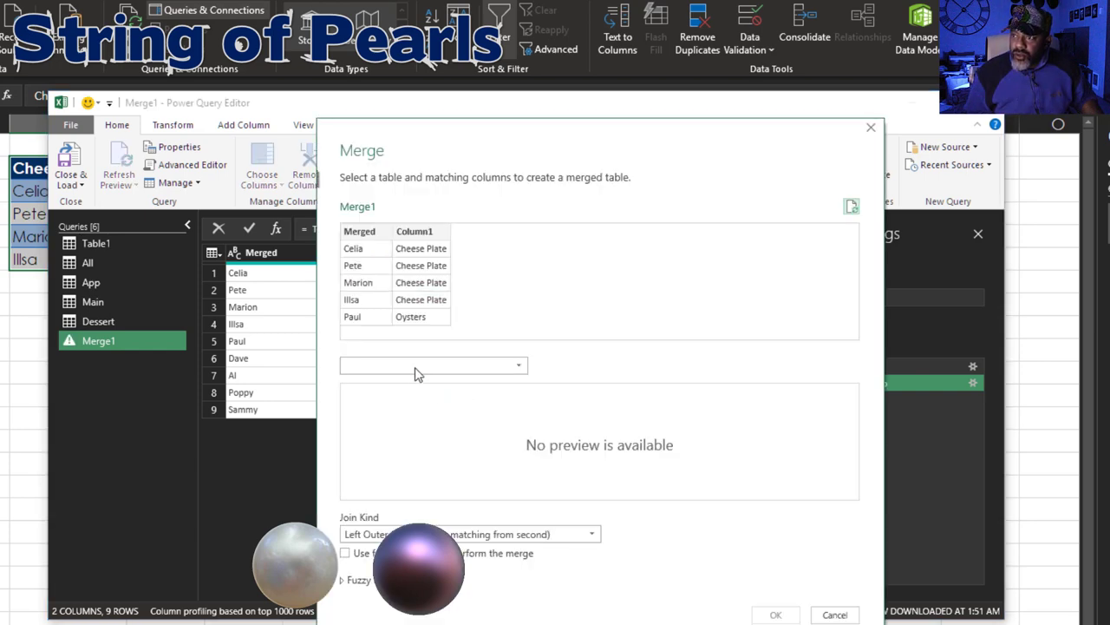
click(414, 367)
click(412, 434)
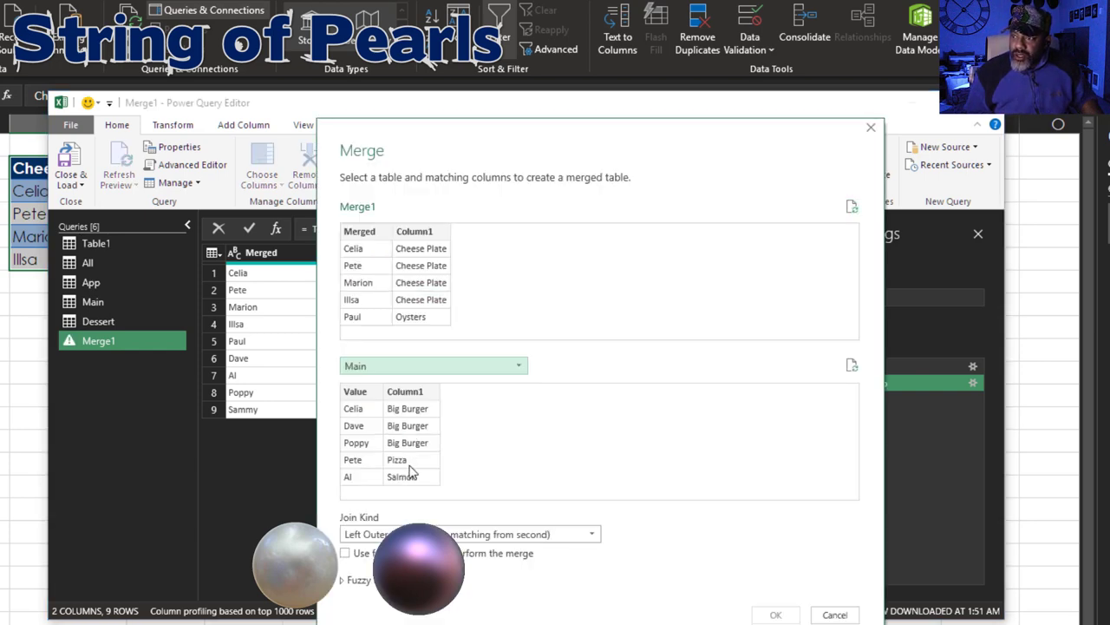
click(358, 392)
click(370, 236)
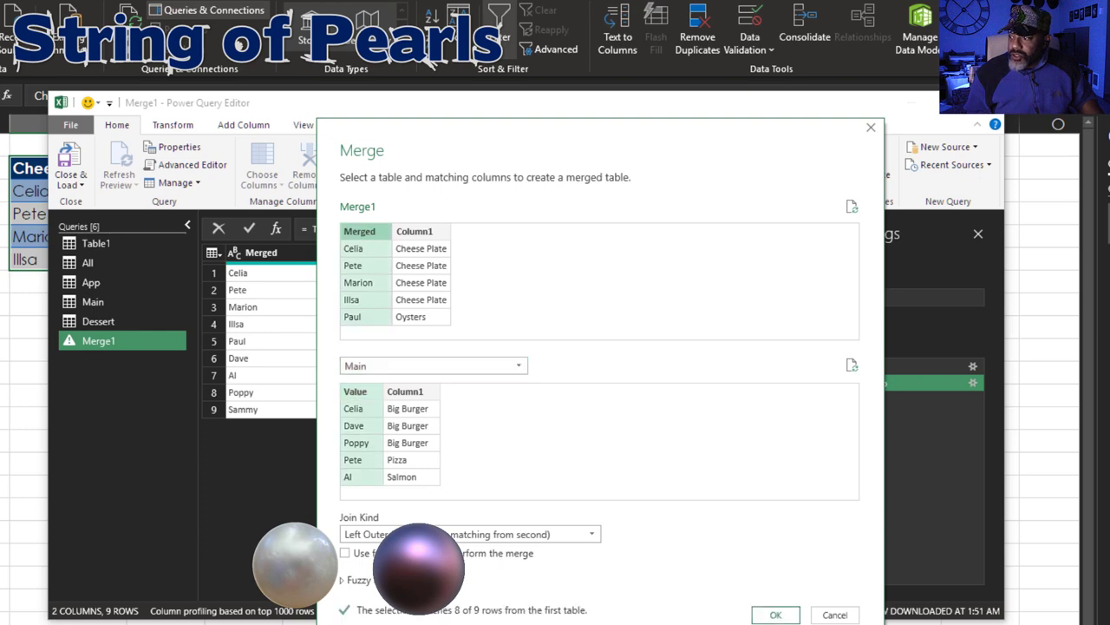
click(775, 614)
click(606, 254)
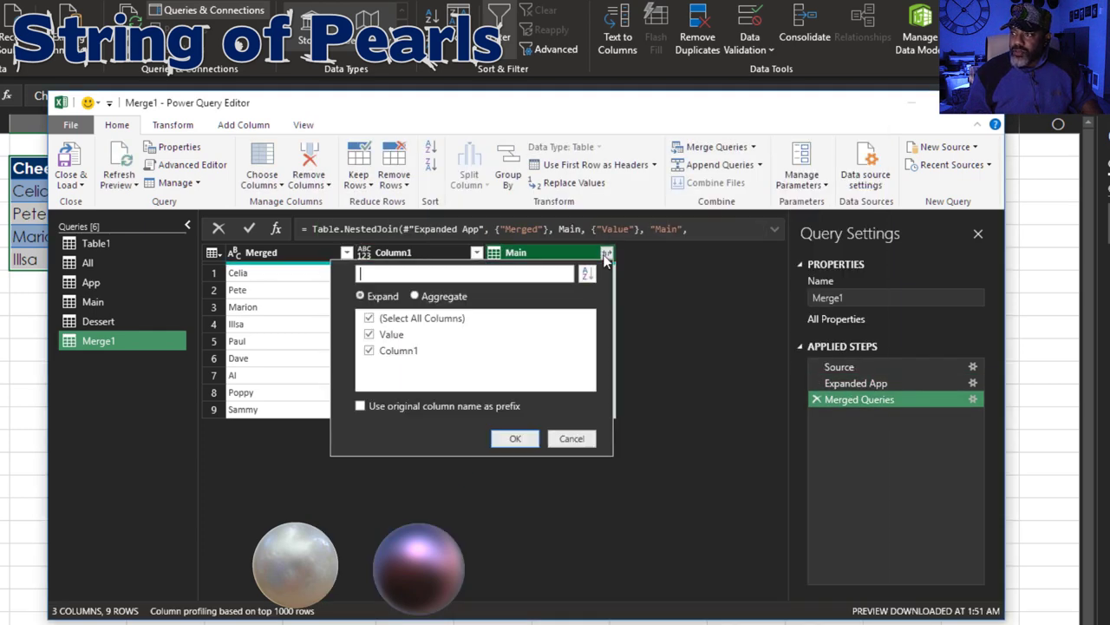
click(369, 334)
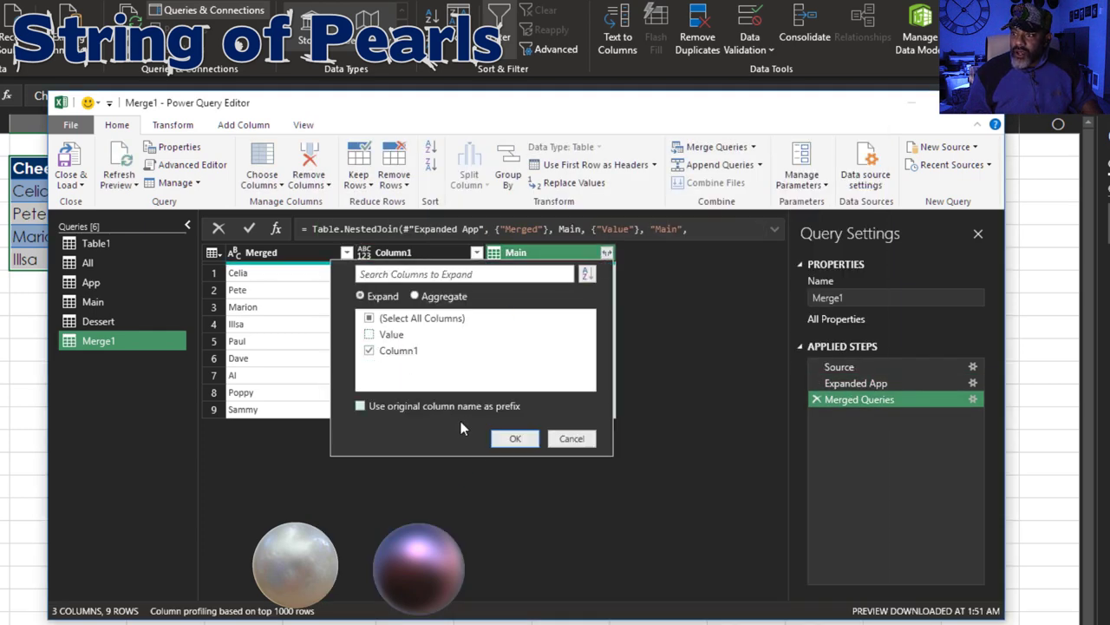
click(513, 439)
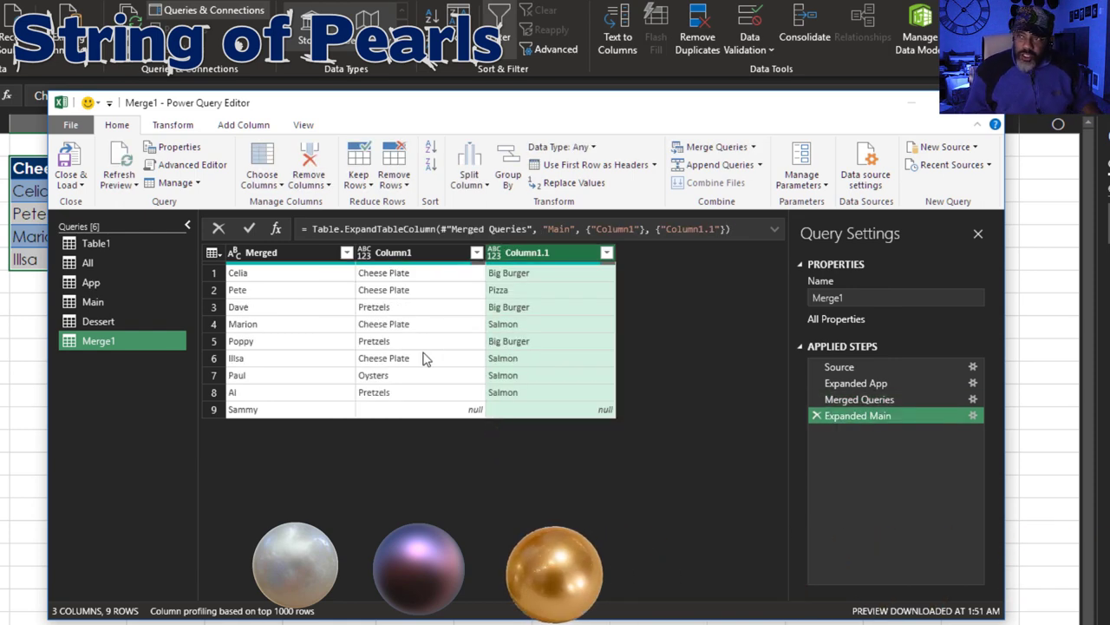
- Merge the Dessert query into Merge1, matching Merged to Value with a Left Outer join, and expand only its Column1 without a prefix
click(707, 147)
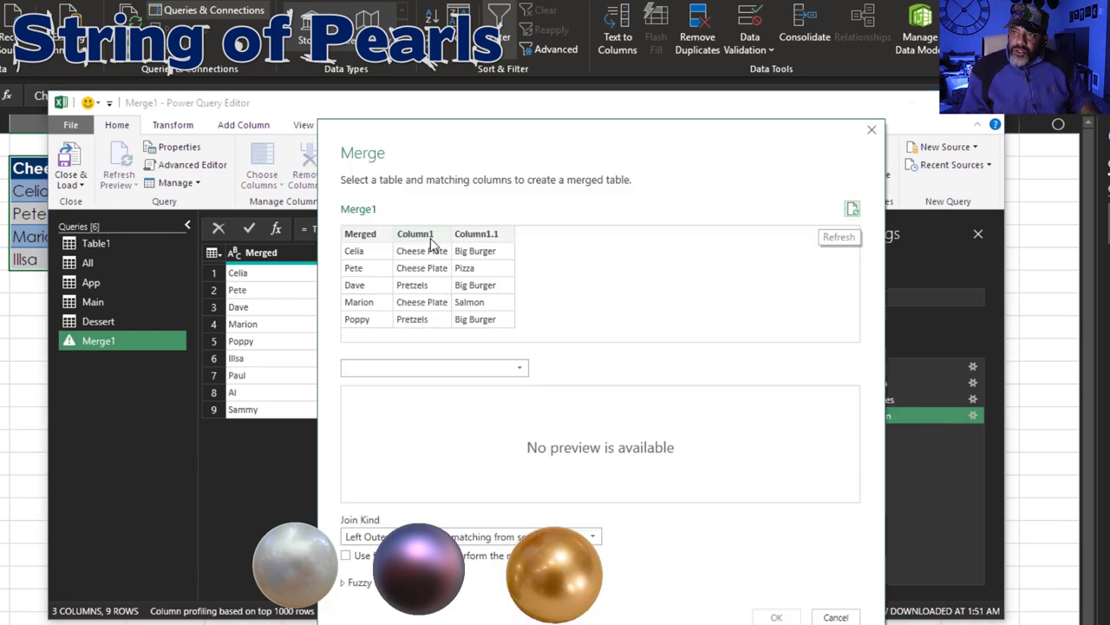
click(401, 378)
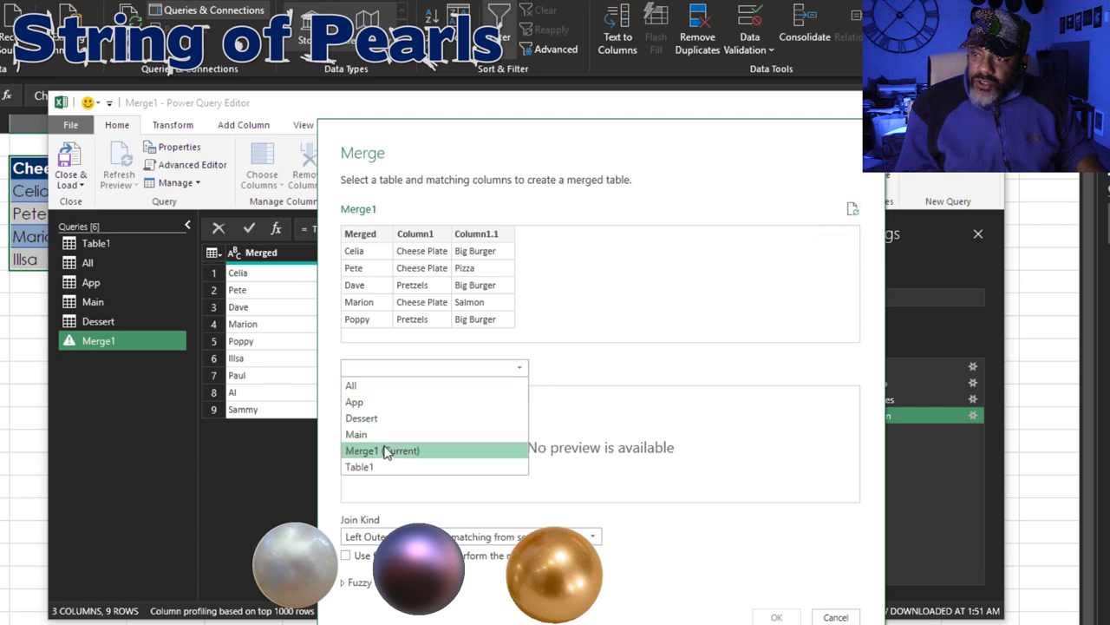
click(386, 422)
click(357, 394)
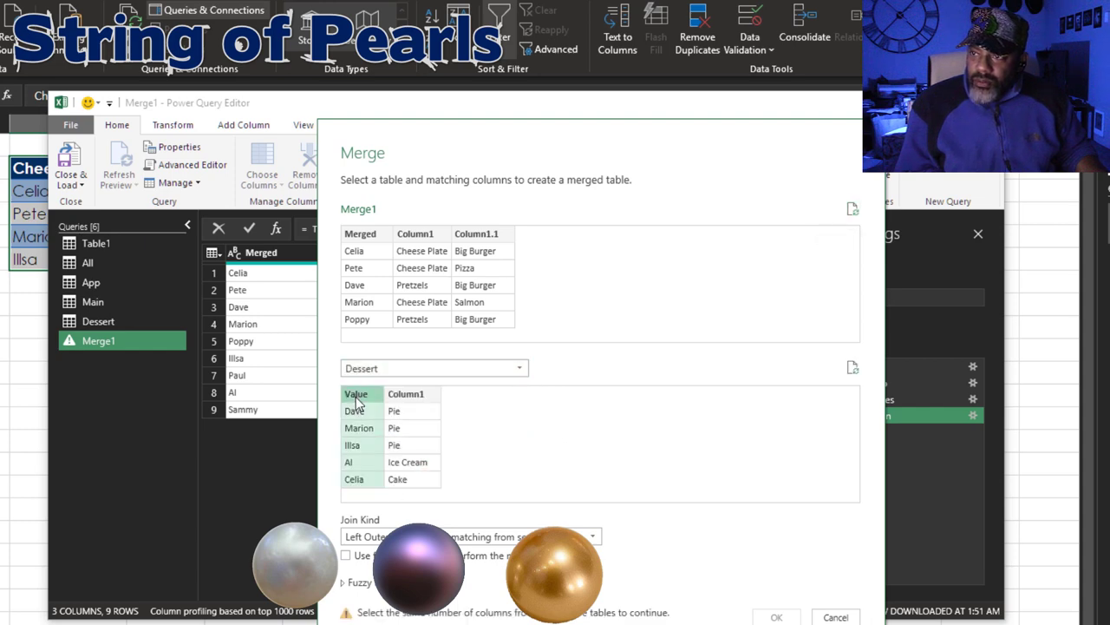
click(361, 234)
click(777, 614)
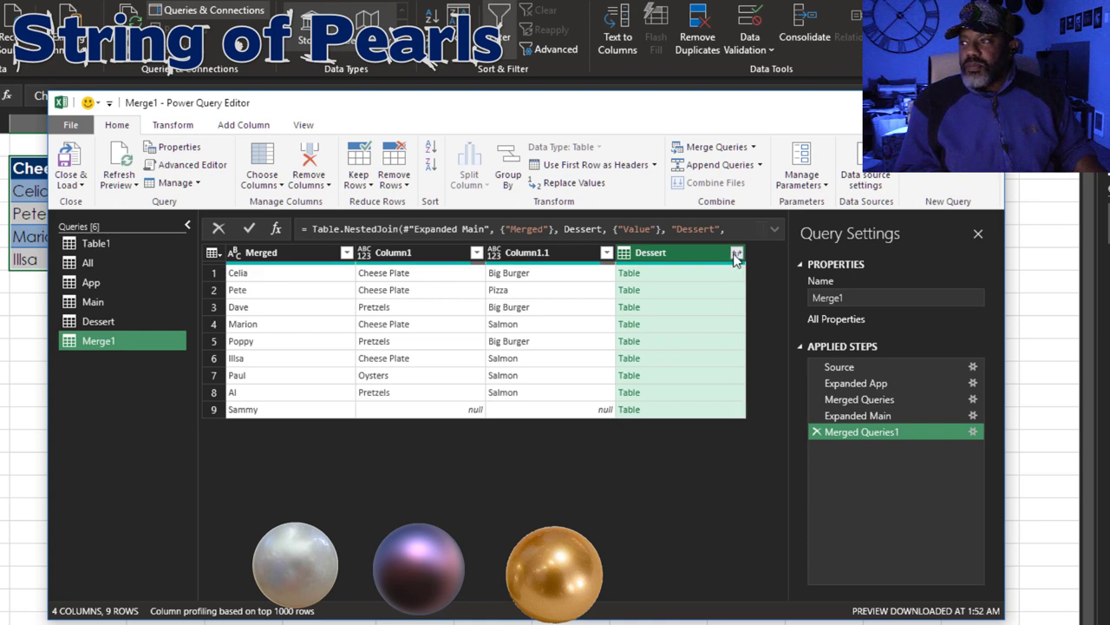
click(736, 253)
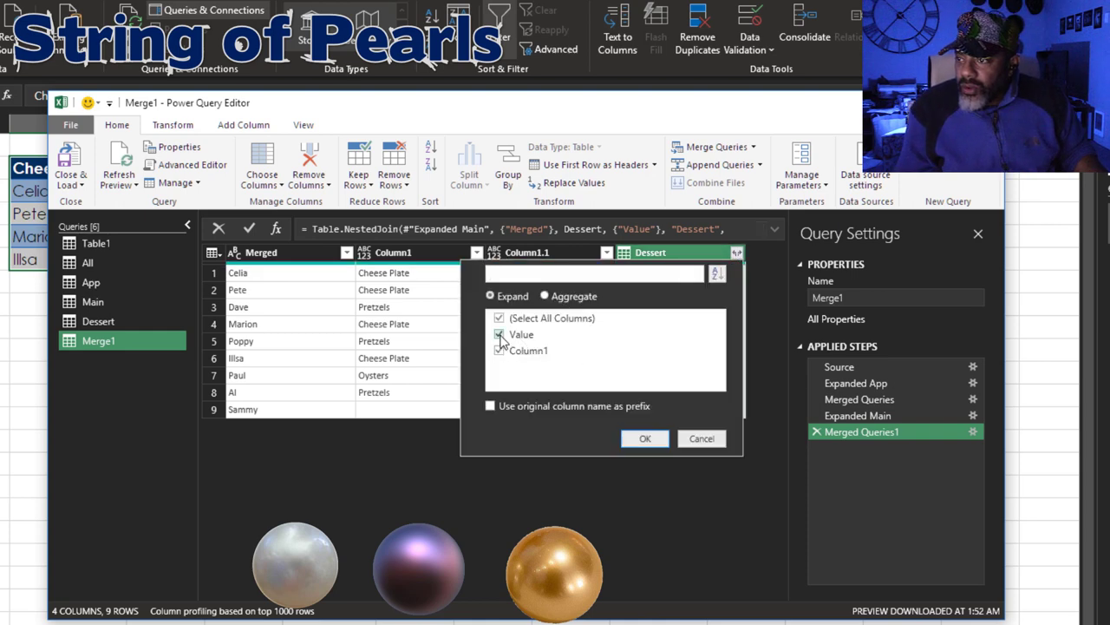
click(645, 439)
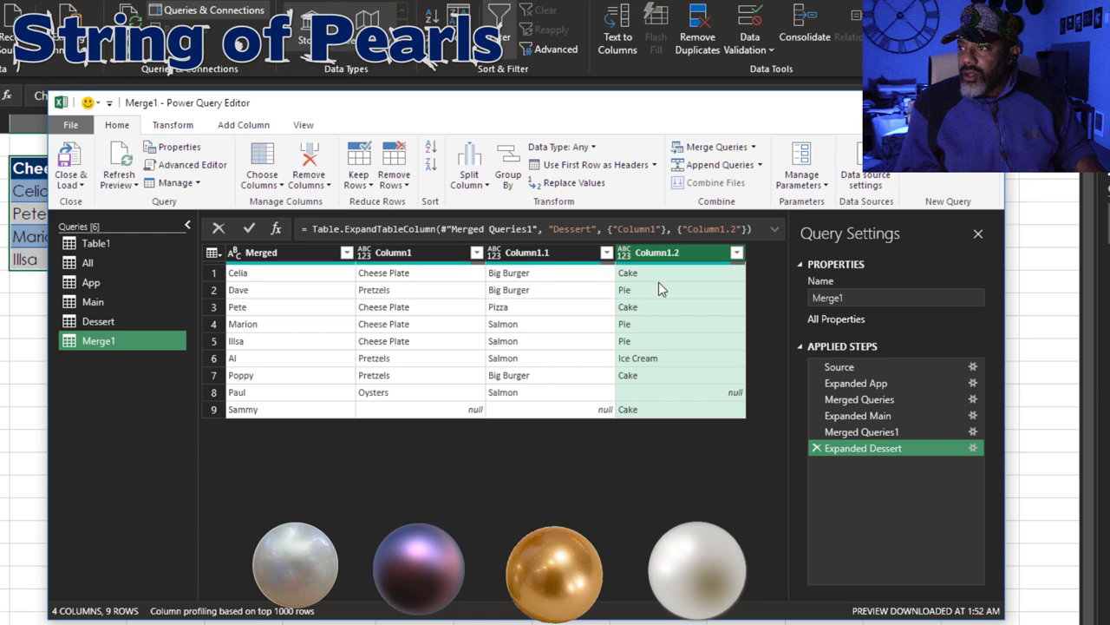
- Rename Column1.2 of the Merge1 query as Dessert and Column1.1 as Main
double_click(660, 252)
text(D)
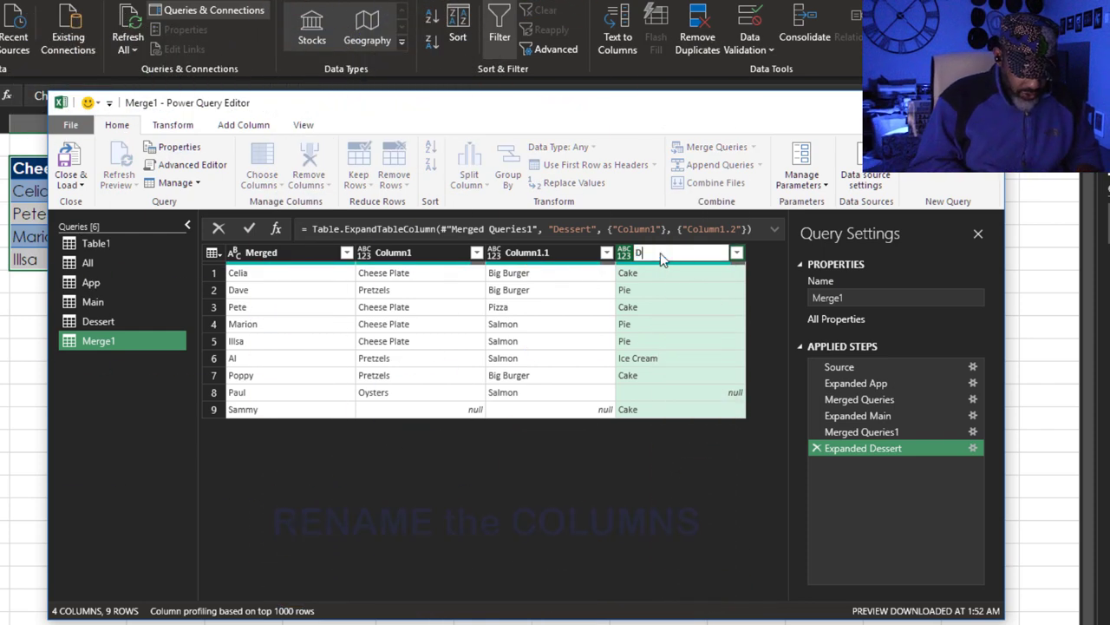
text(essert)
key(Return)
double_click(551, 252)
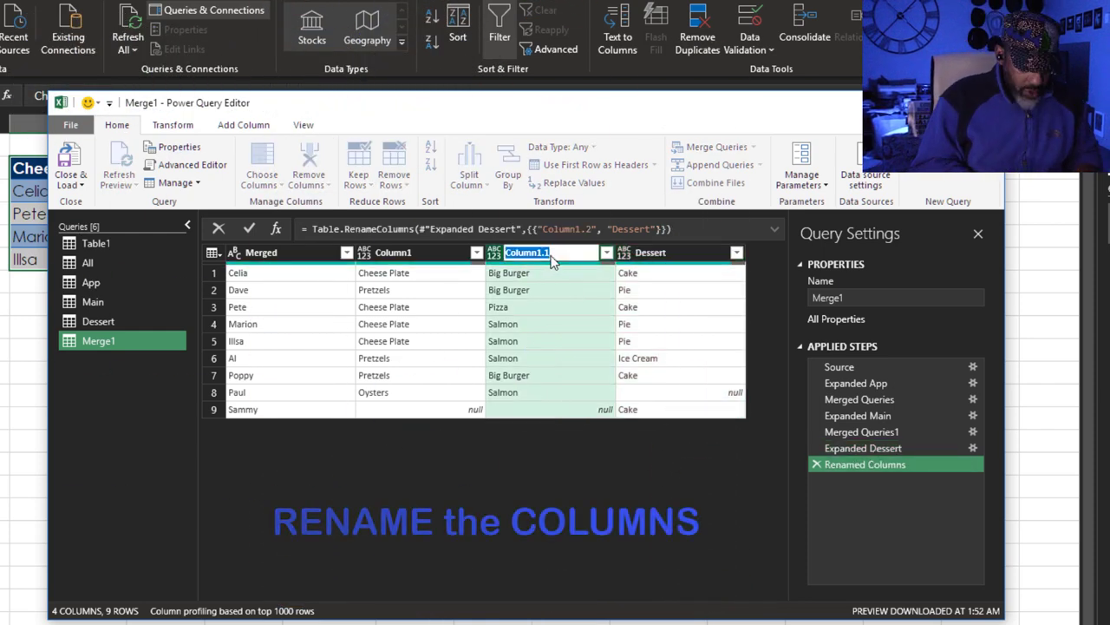
text(Main)
key(Return)
- Rename Column1 of the Merge1 query as Appetizer and the Merged column as Guests
double_click(399, 252)
text(Appet)
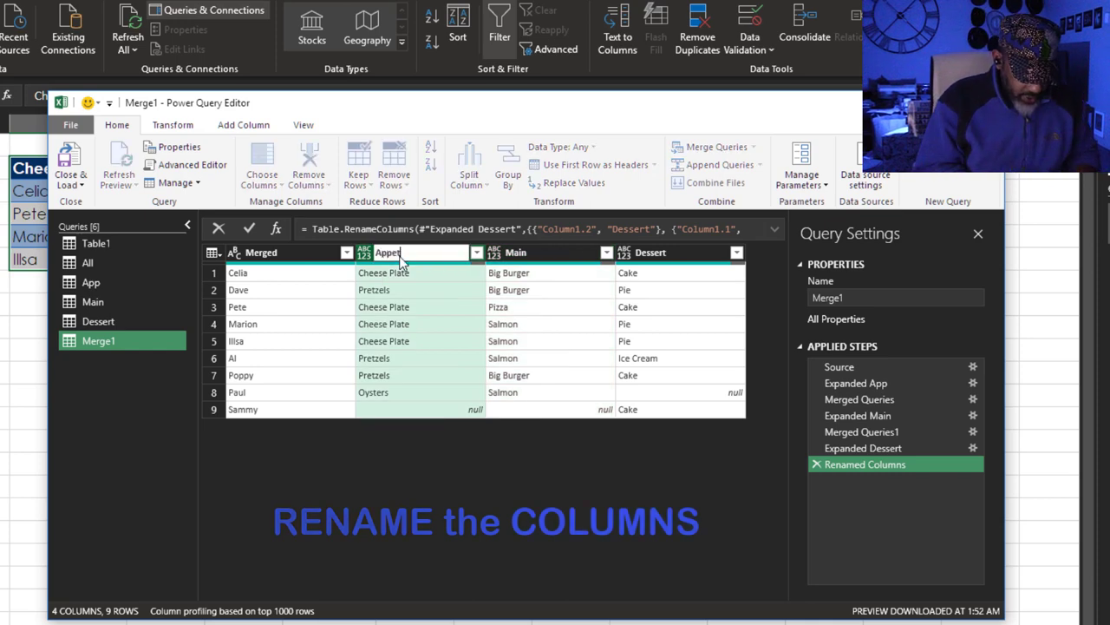
text(izer)
key(Return)
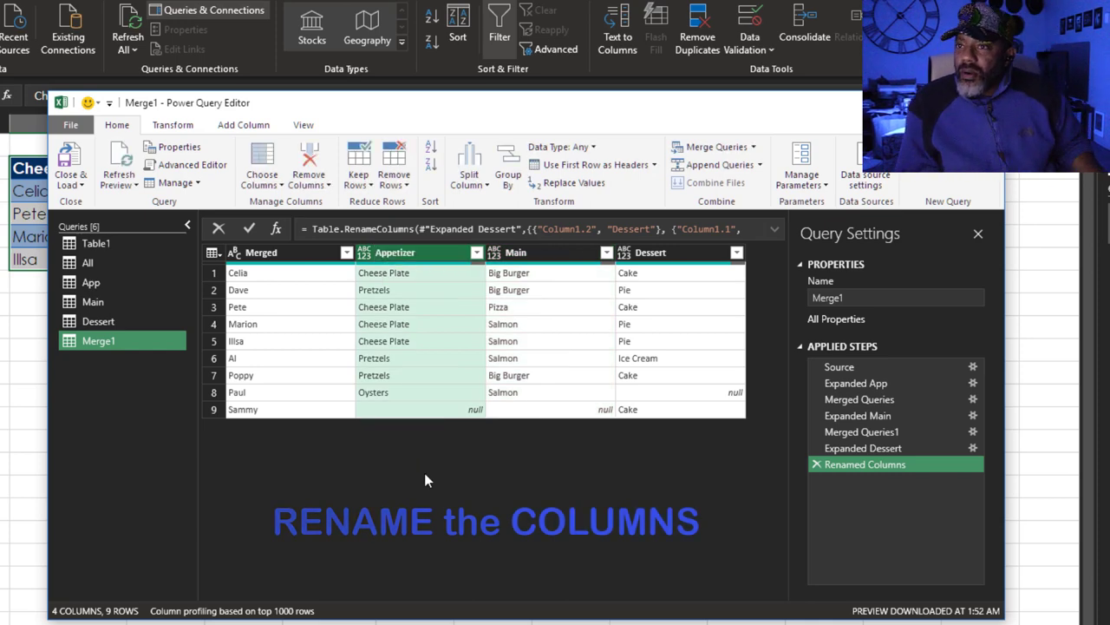
double_click(299, 252)
text(Guests)
key(Return)
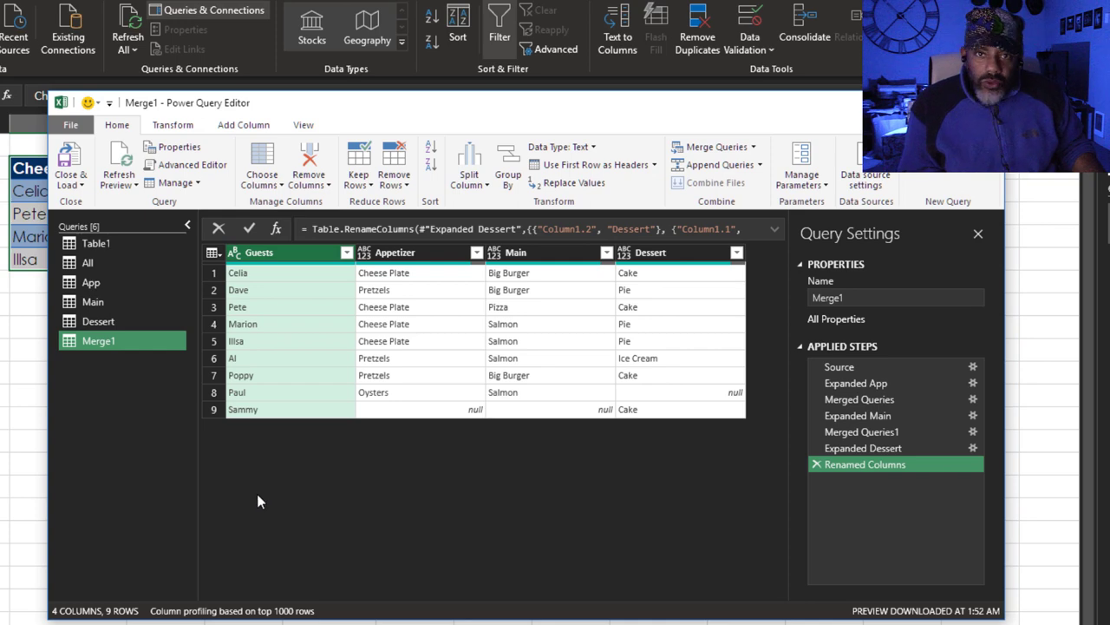
- Close the query editor and load the result as a table into the existing worksheet at cell C13 of Sheet1
click(82, 186)
click(97, 205)
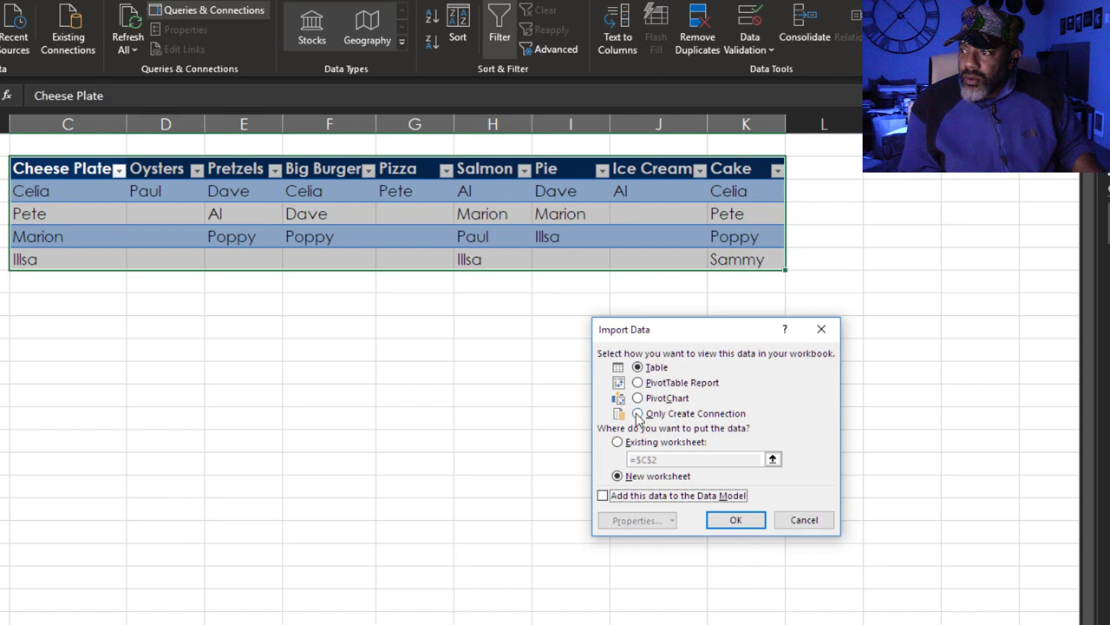
click(617, 442)
click(772, 459)
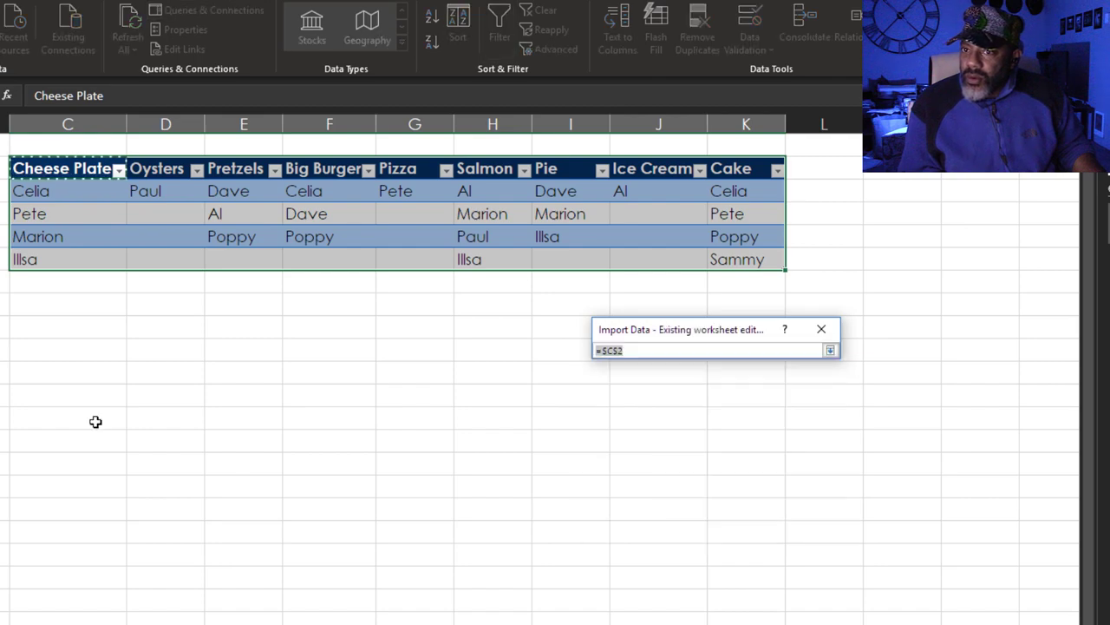
click(95, 421)
click(830, 349)
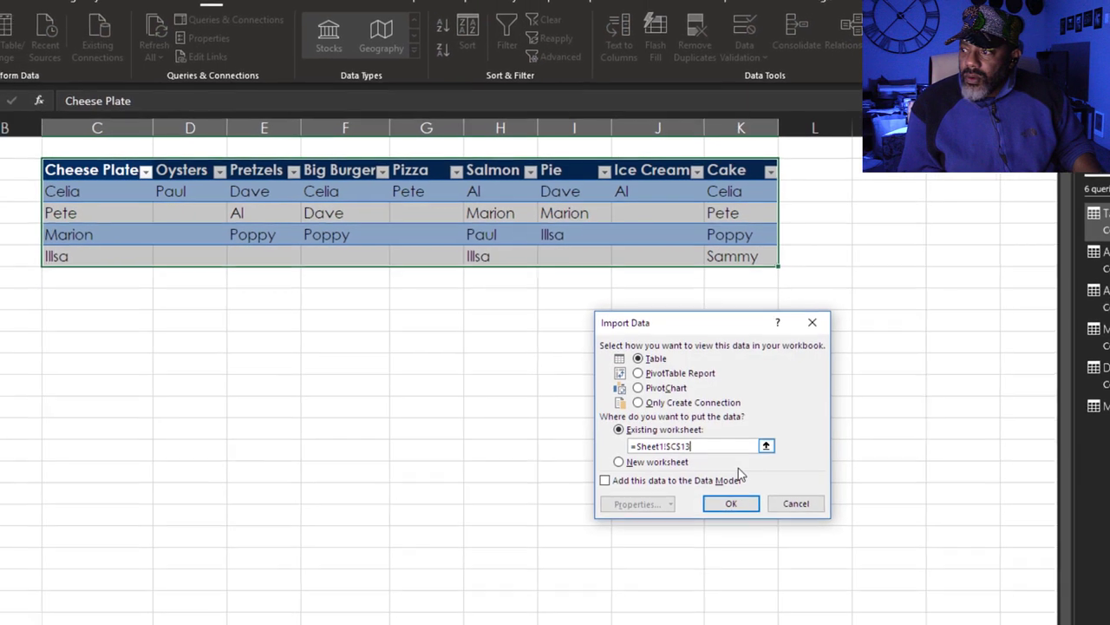
click(724, 504)
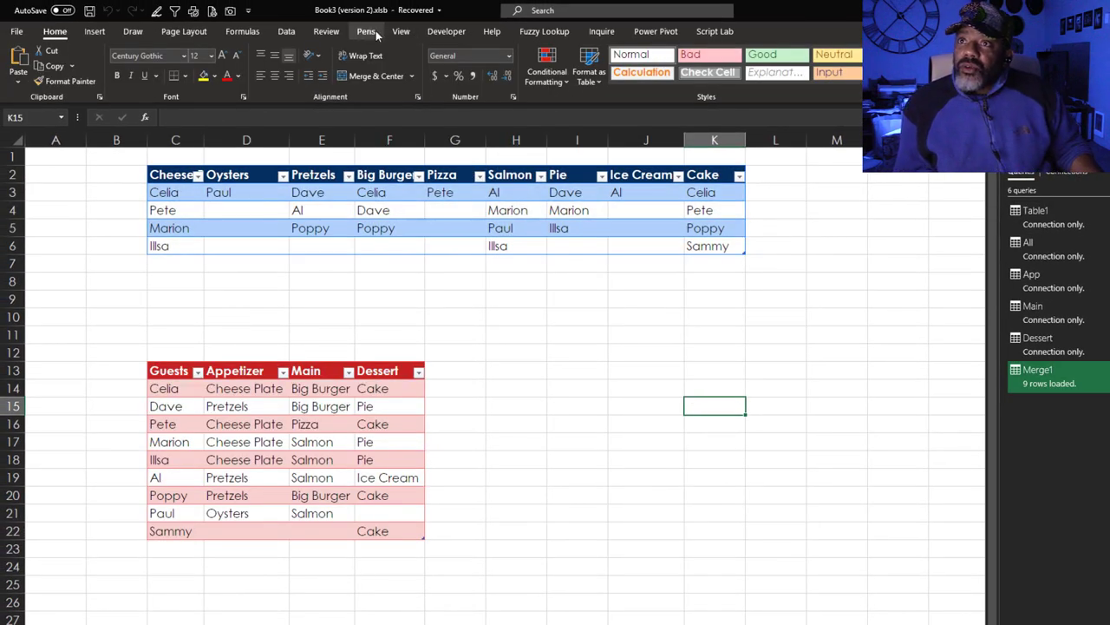
- Hide the gridlines on the worksheet and select cell K17
click(401, 33)
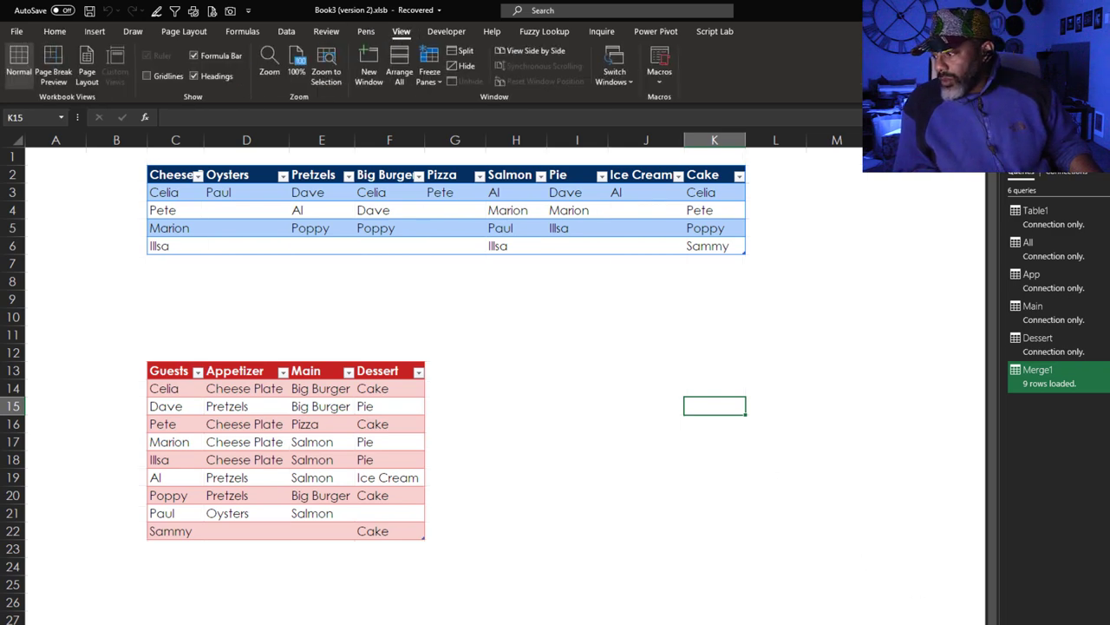
scroll(840, 508, up, 1)
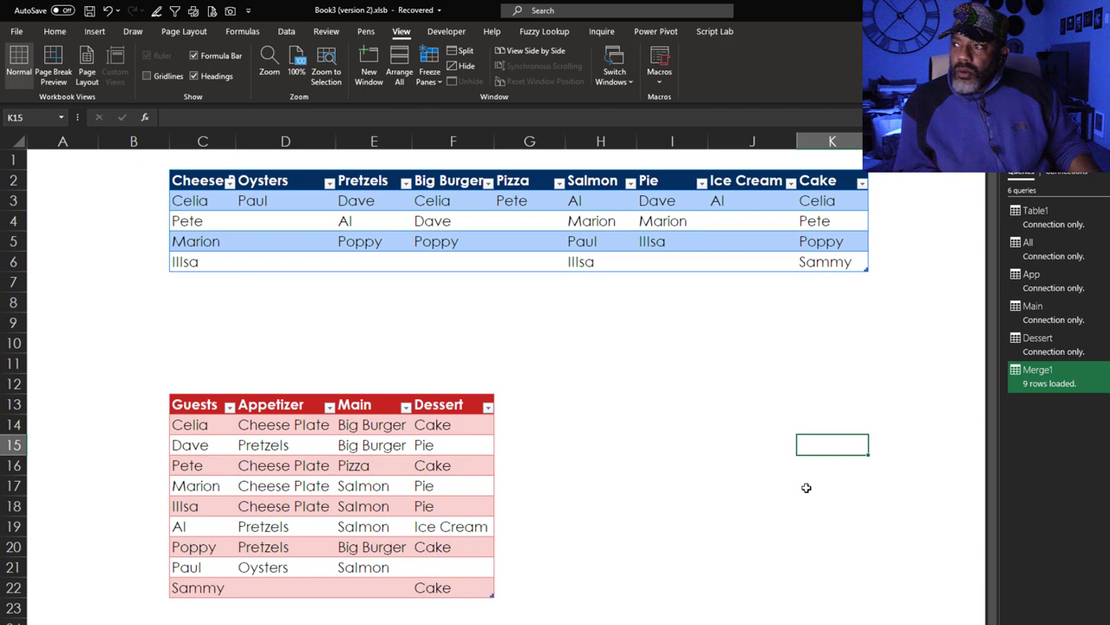
click(806, 486)
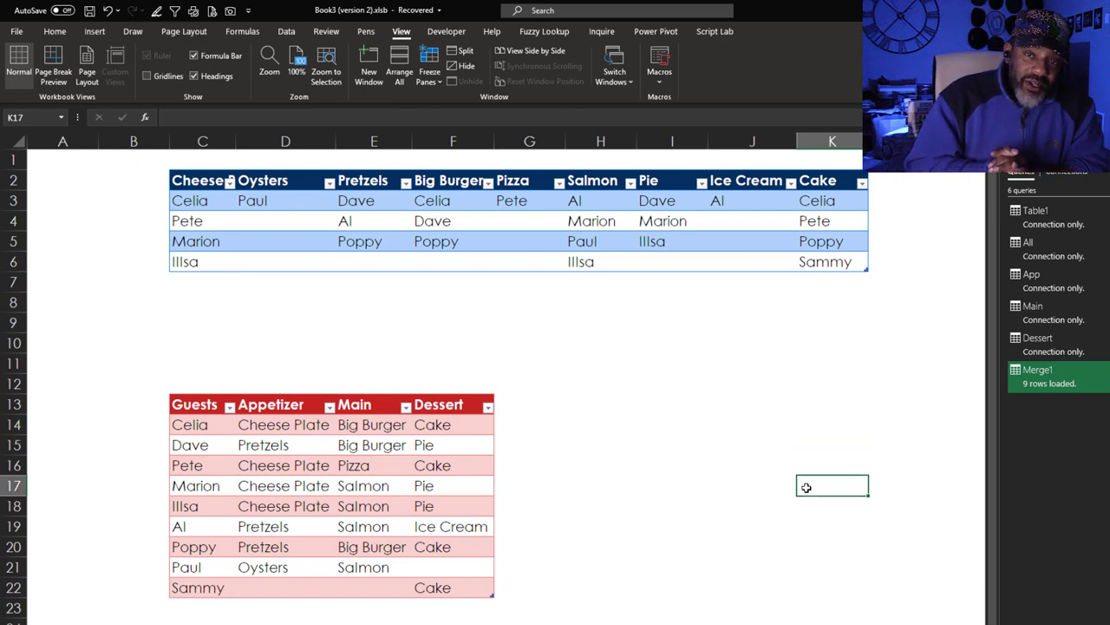